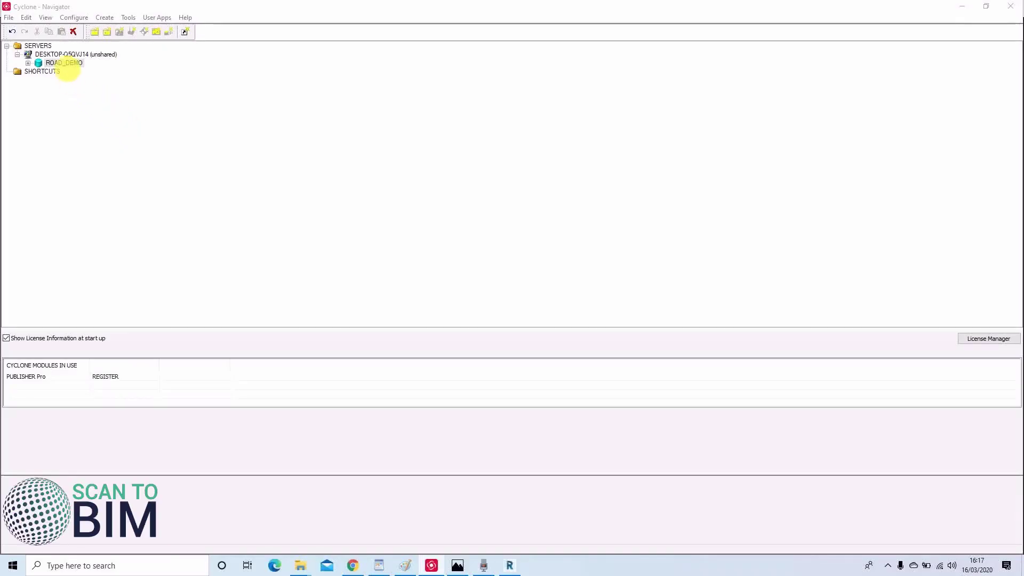
- Expand ROAD_DEMO down to its model spaces and open Unified View 1
{"action": "double_click", "coordinate": [64, 62]}
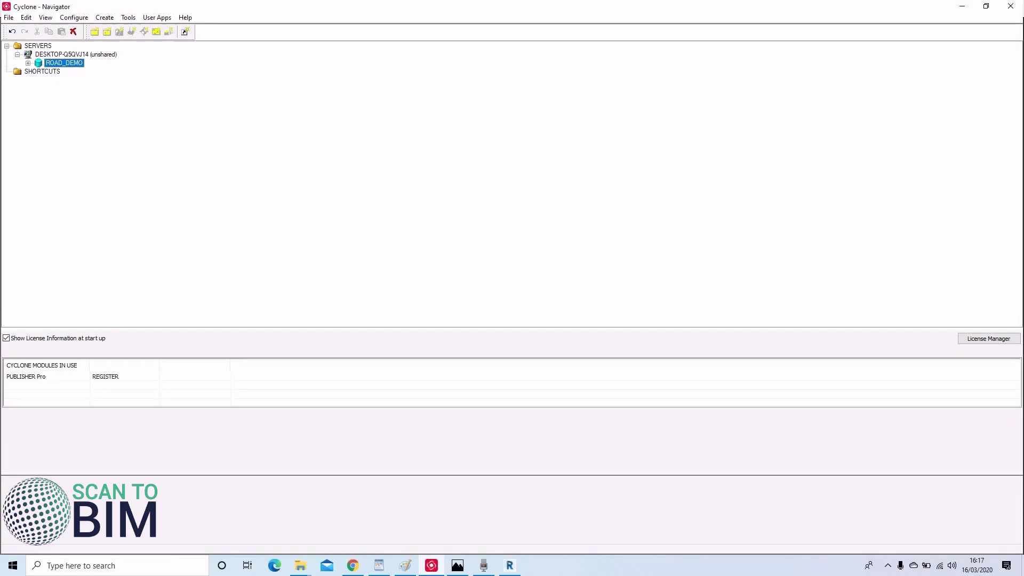
{"action": "double_click", "coordinate": [76, 71]}
{"action": "double_click", "coordinate": [101, 113]}
{"action": "double_click", "coordinate": [95, 139]}
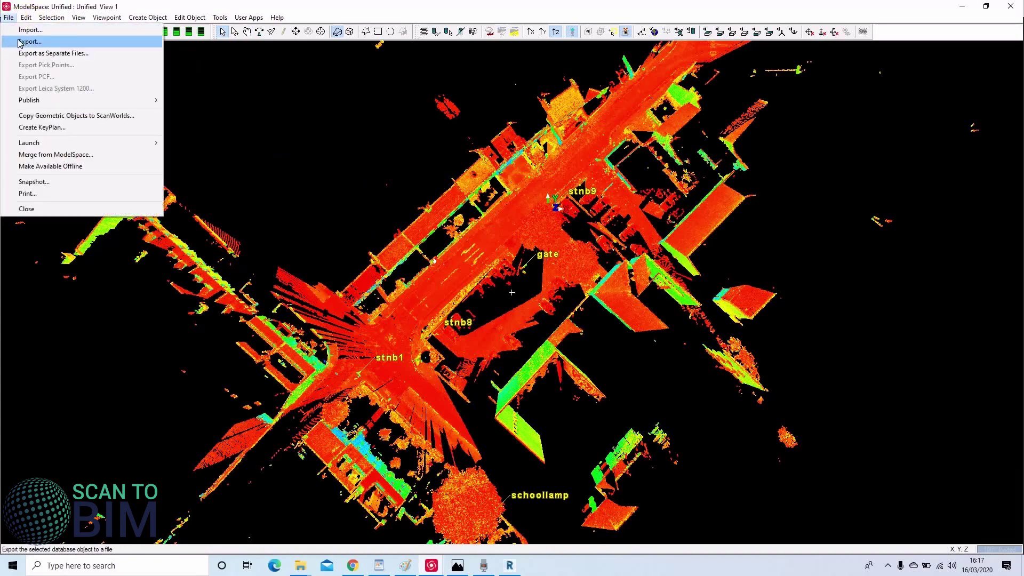
- Export the selected road point cloud as an RCP file named Road_Scans
{"action": "left_click", "coordinate": [24, 43]}
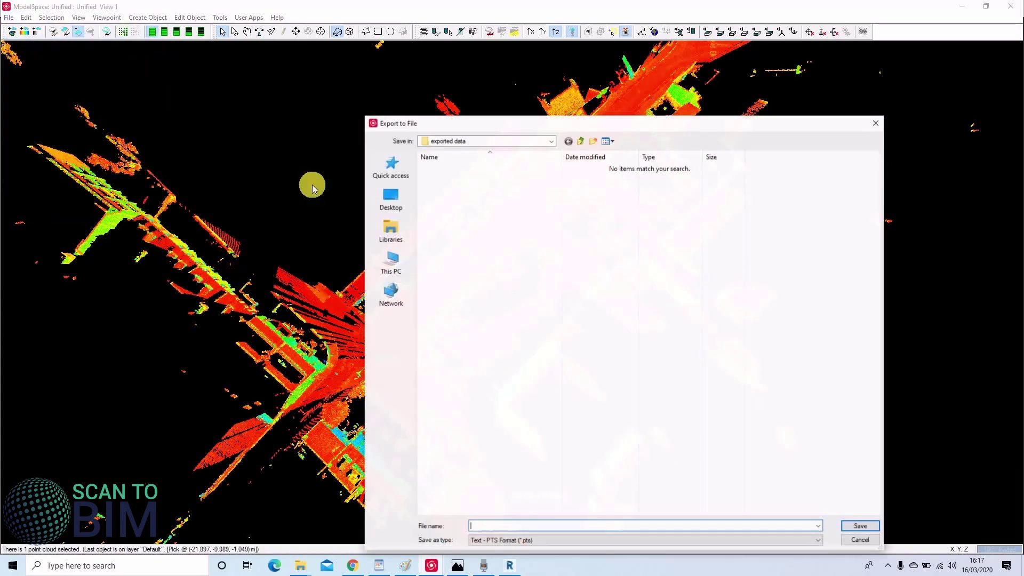
{"action": "left_click", "coordinate": [549, 540]}
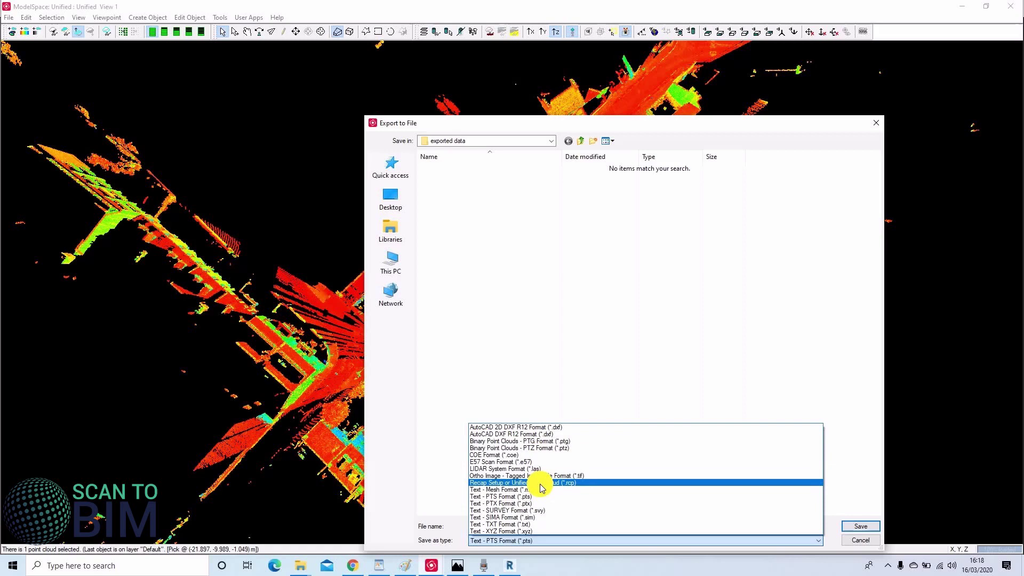
{"action": "left_click", "coordinate": [512, 486]}
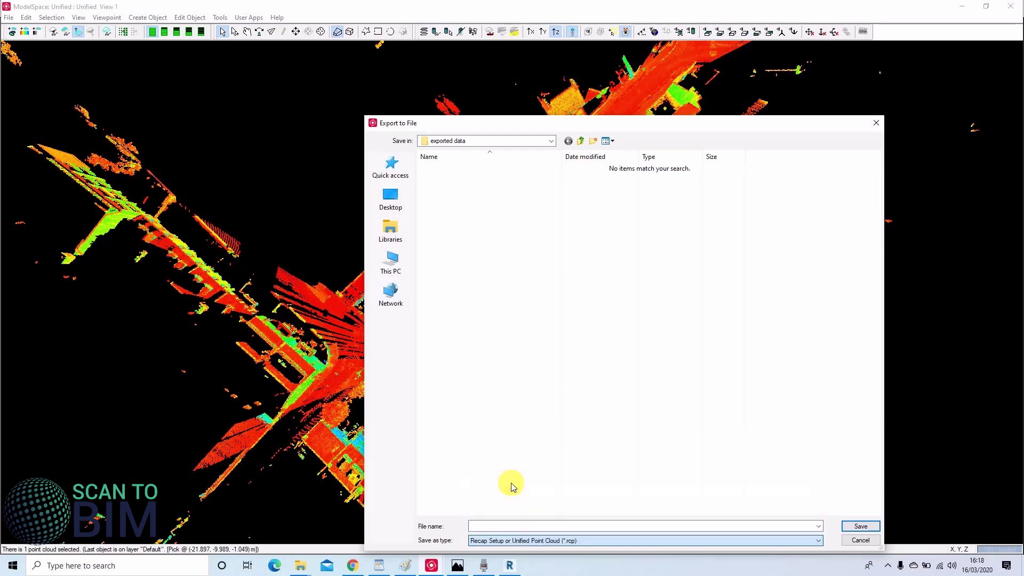
{"action": "left_click", "coordinate": [507, 528]}
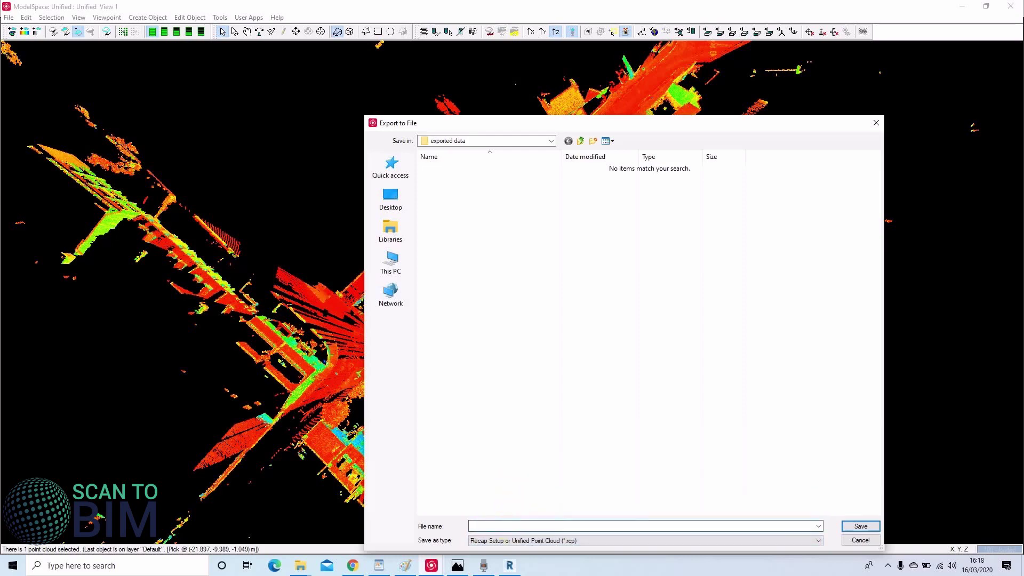
{"action": "type", "text": "Road_Scans"}
{"action": "key", "text": "Return"}
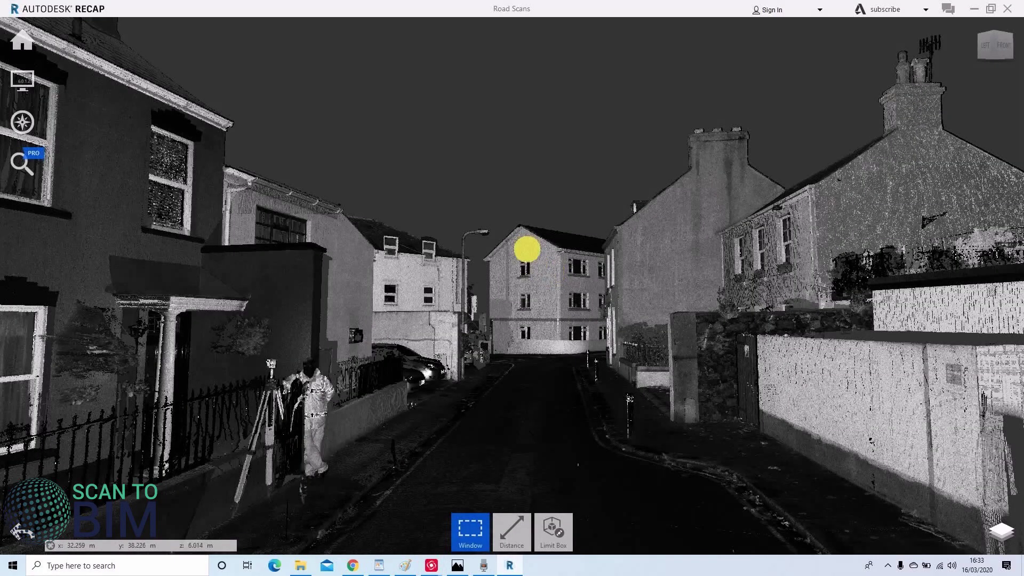
- Fly down the street toward the far building, then scroll back and up over the houses
{"action": "left_click", "coordinate": [538, 208]}
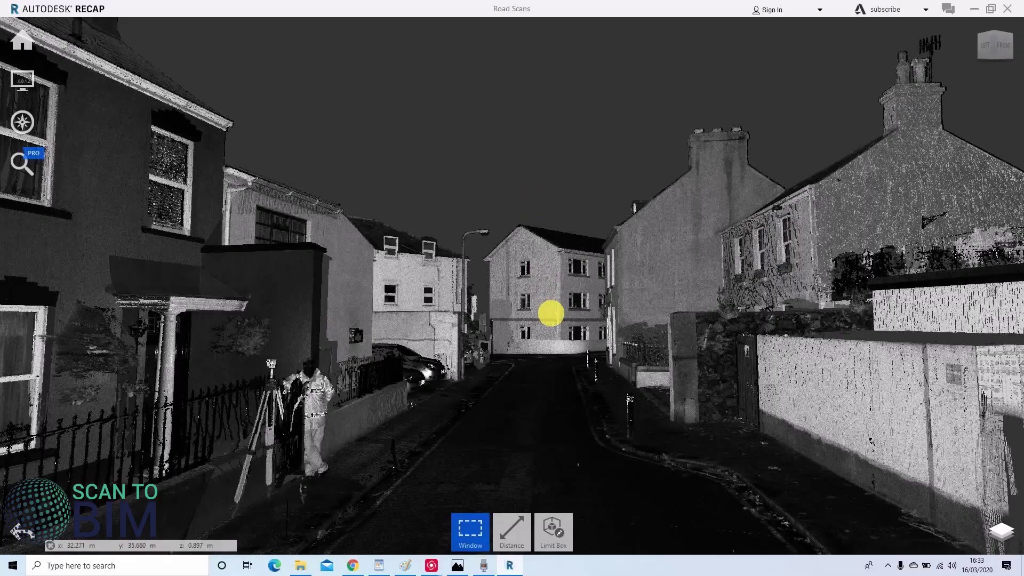
{"action": "double_click", "coordinate": [551, 312]}
{"action": "scroll", "coordinate": [559, 320], "scroll_direction": "up", "scroll_amount": 4}
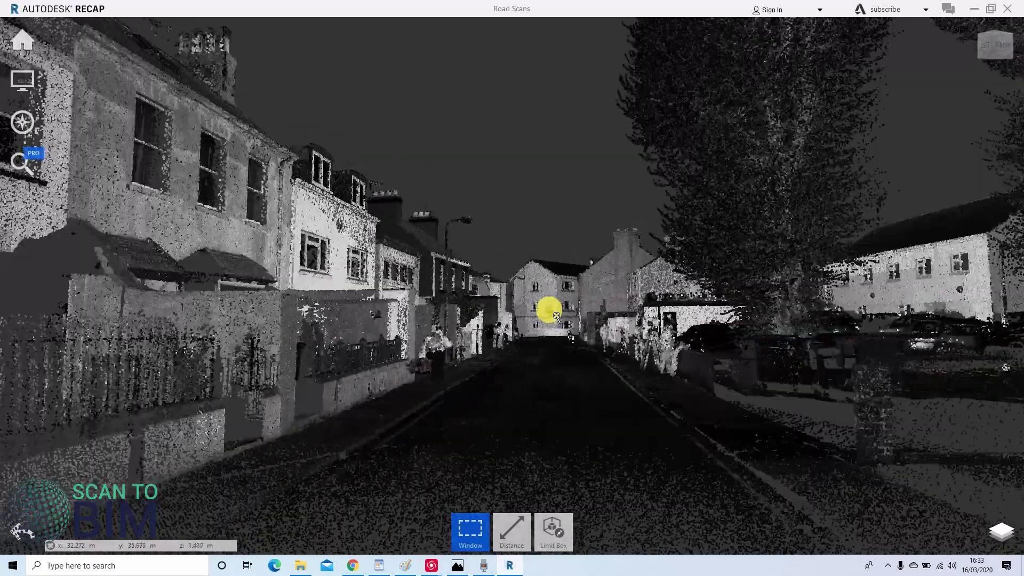
{"action": "scroll", "coordinate": [539, 267], "scroll_direction": "down", "scroll_amount": 5}
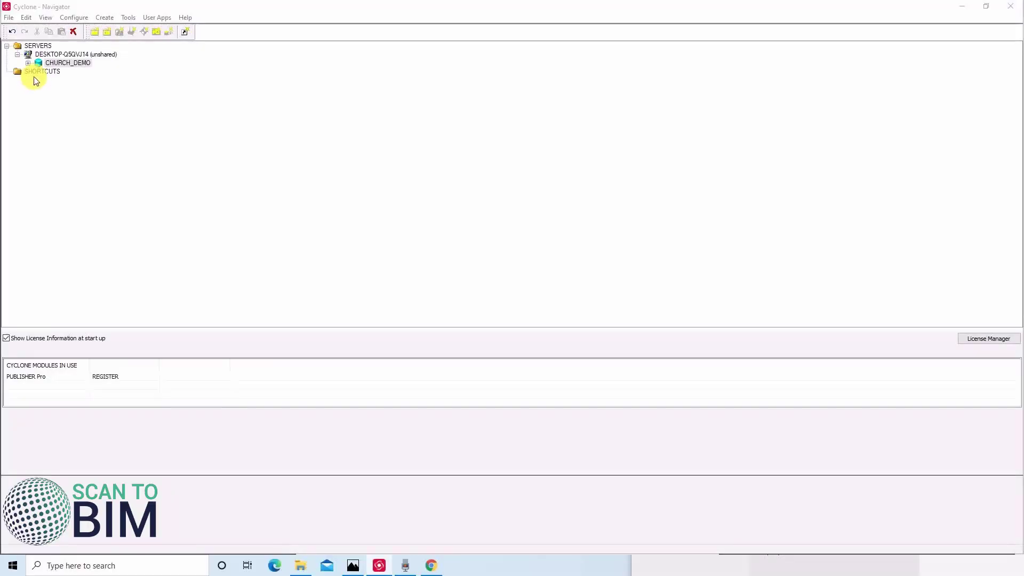
- Expand CHURCH_DEMO and open ModelSpace View 1 of the church scans
{"action": "double_click", "coordinate": [65, 63]}
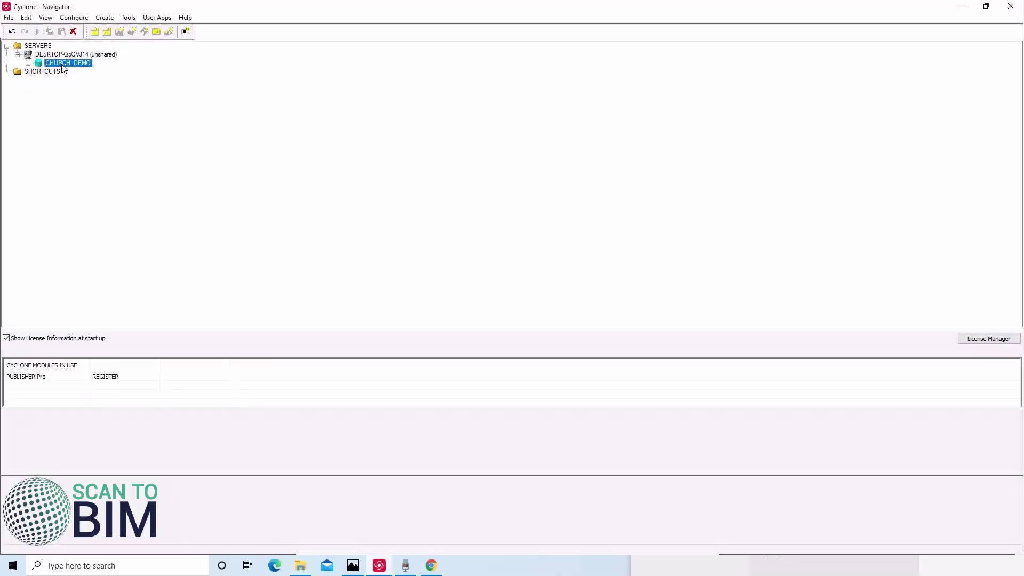
{"action": "double_click", "coordinate": [74, 72]}
{"action": "double_click", "coordinate": [122, 208]}
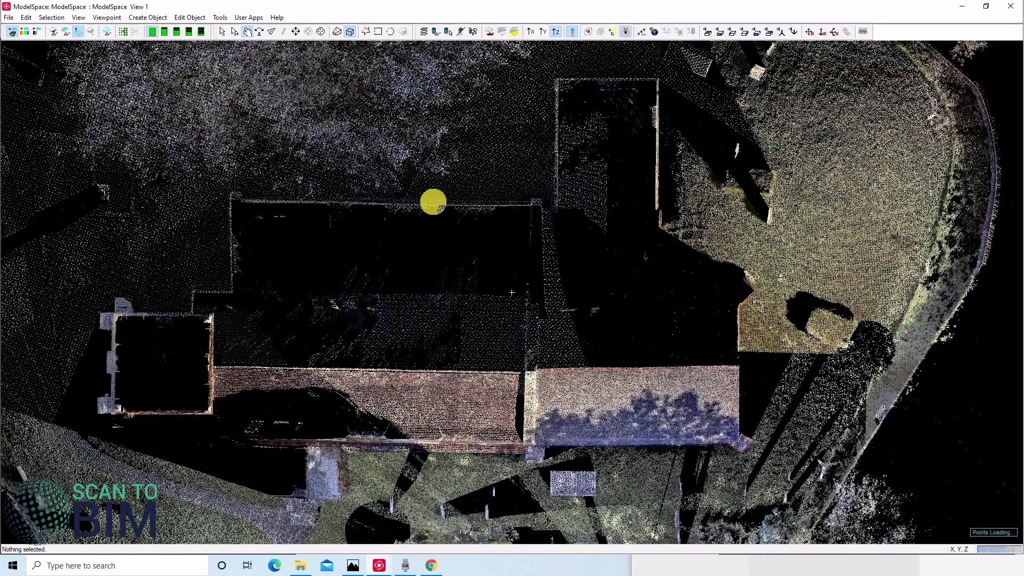
- Publish the church project to an LGS file via File > Publish
{"action": "left_click", "coordinate": [8, 17]}
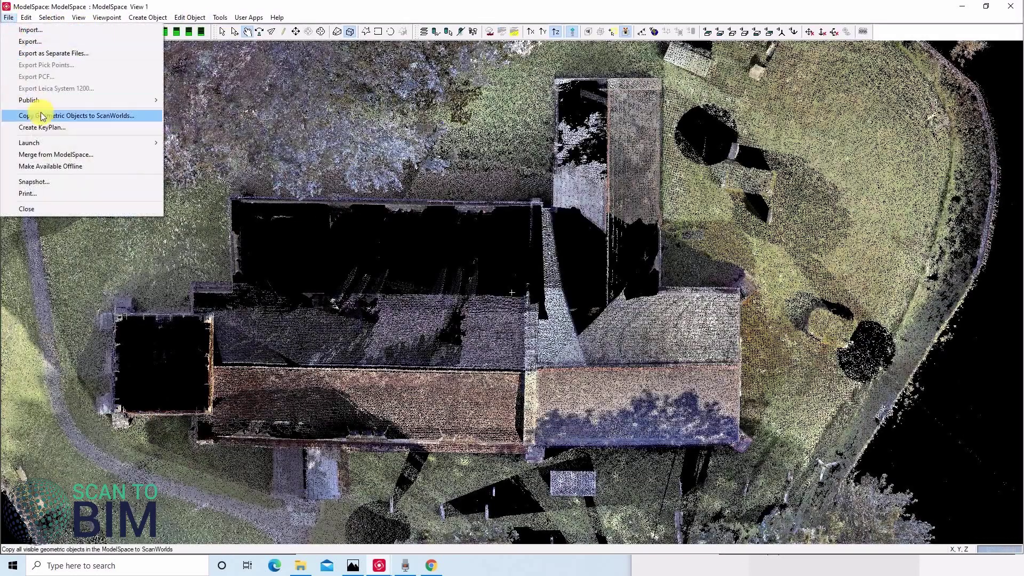
{"action": "mouse_move", "coordinate": [44, 105]}
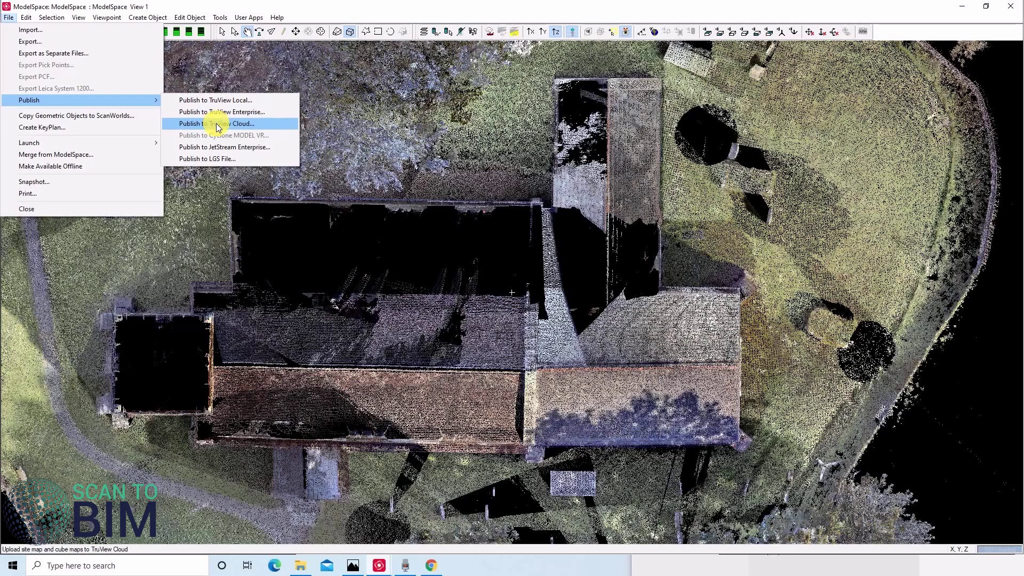
{"action": "left_click", "coordinate": [216, 159]}
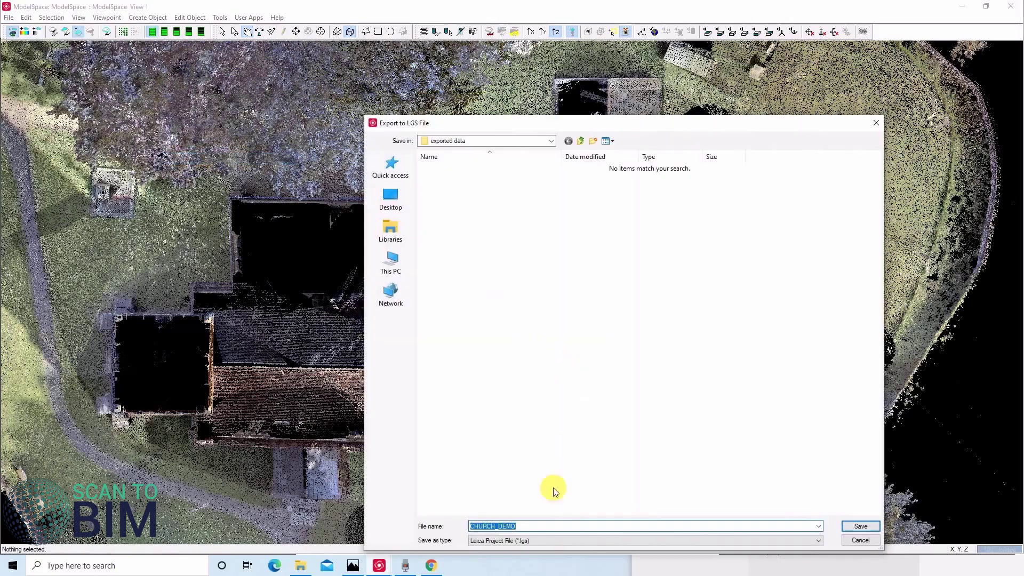
- Save the LGS as CHURCH_DEMO with 5120x5120 panoramas and sitemap width 2048, and export it
{"action": "left_click", "coordinate": [867, 528]}
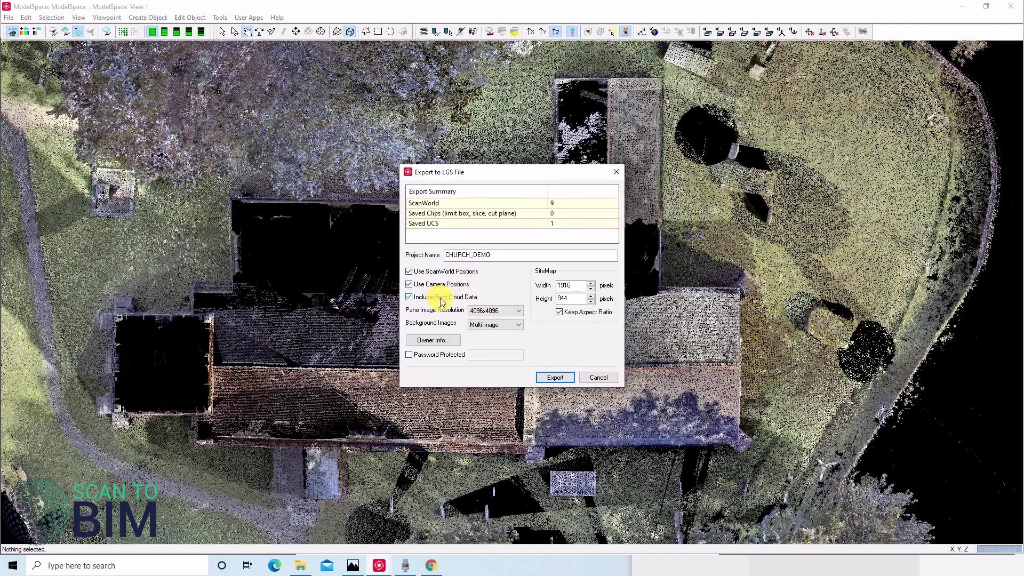
{"action": "left_click", "coordinate": [480, 311]}
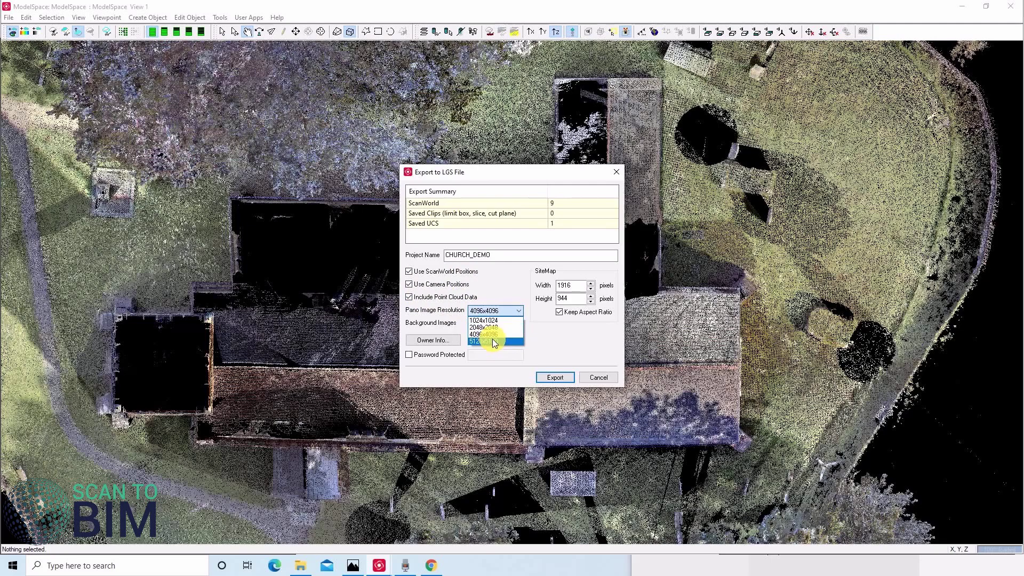
{"action": "left_click", "coordinate": [494, 341]}
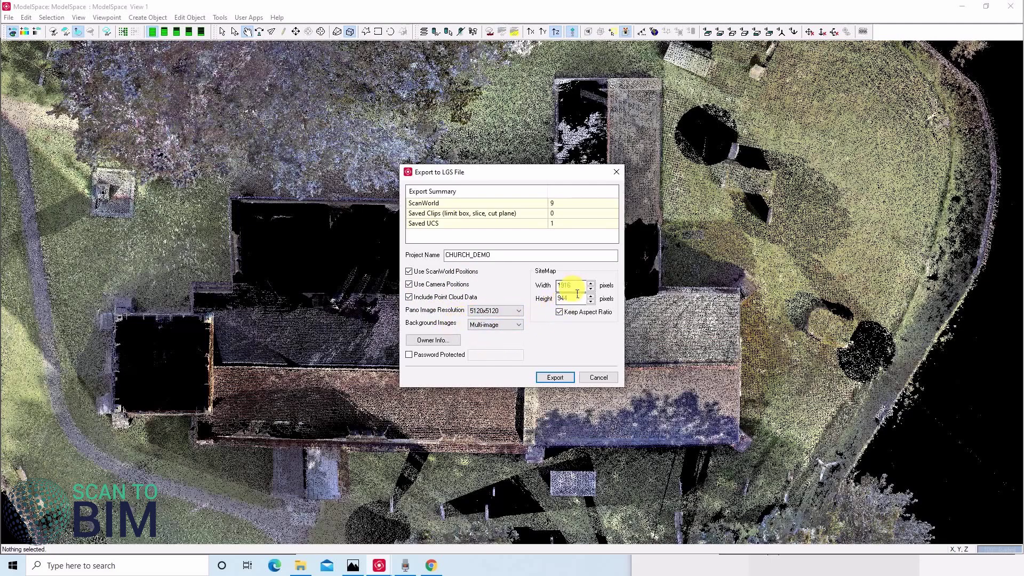
{"action": "left_click_drag", "start_coordinate": [577, 293], "coordinate": [554, 291]}
{"action": "type", "text": "2048"}
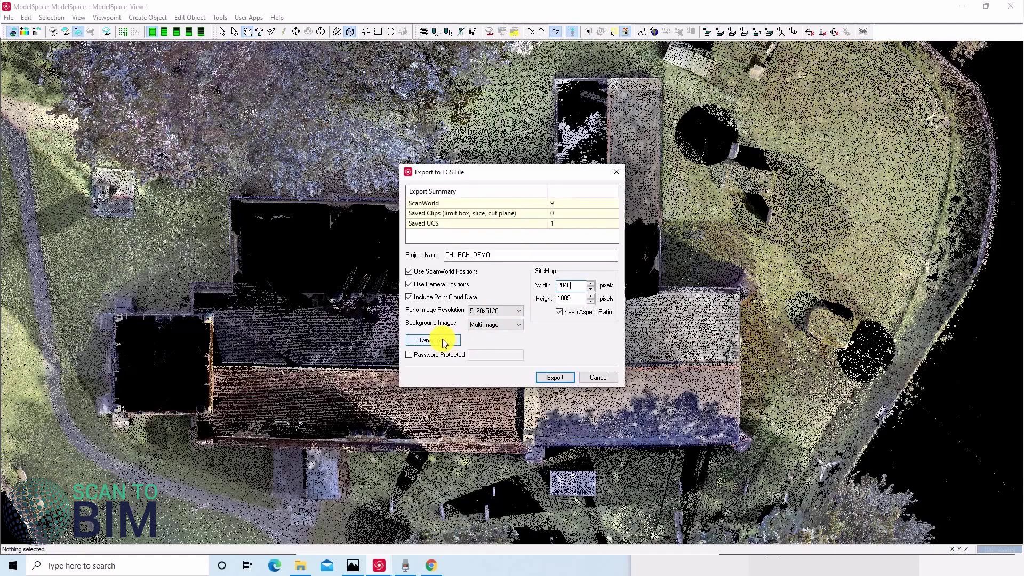
{"action": "left_click", "coordinate": [557, 379]}
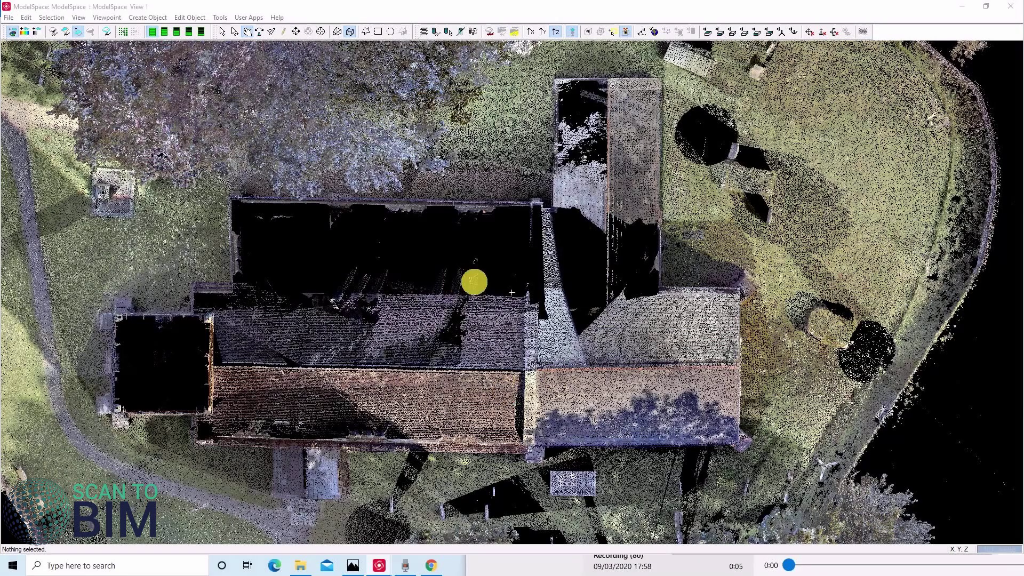
- Launch JetStream Viewer and open the CHURCH_DEMO project with its sitemap
{"action": "left_click", "coordinate": [12, 566]}
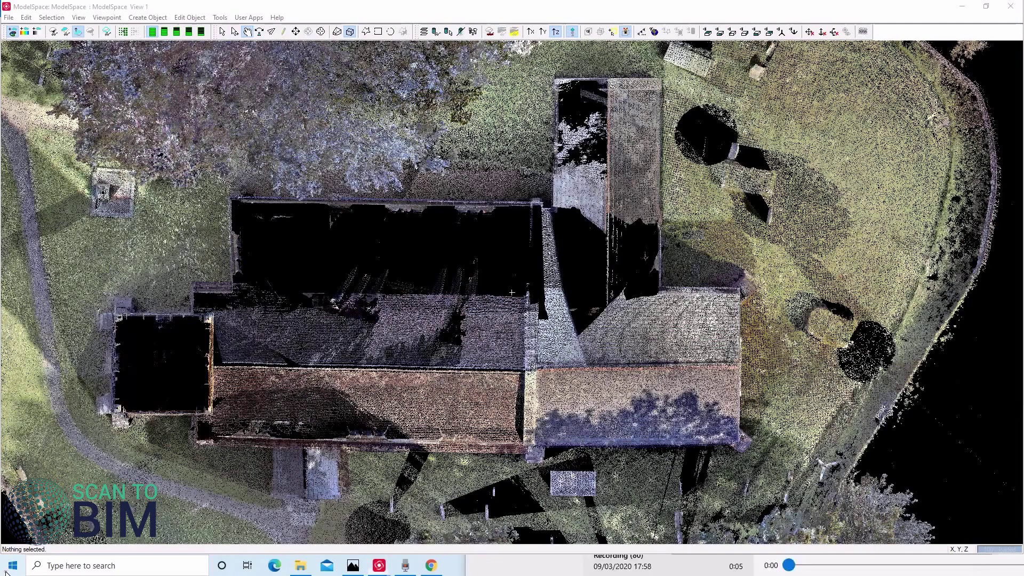
{"action": "left_click", "coordinate": [248, 273]}
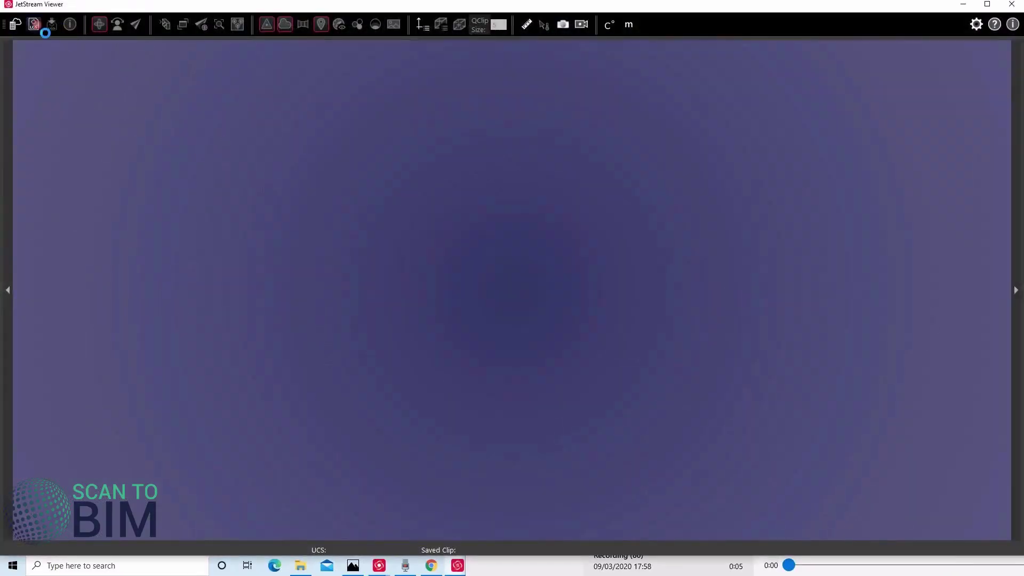
{"action": "double_click", "coordinate": [129, 84]}
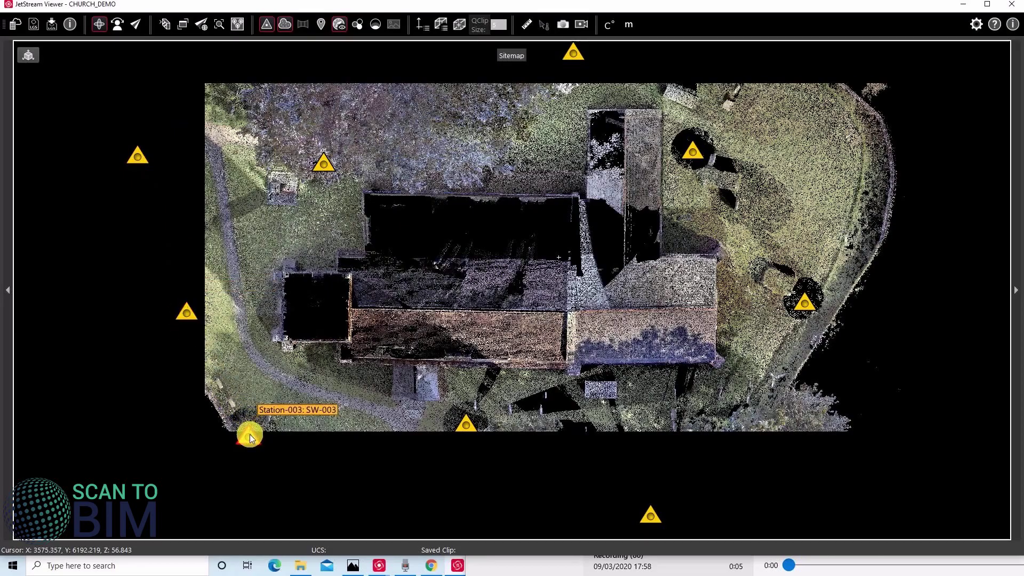
- Enter a scan station's panoramic view and turn it to look right
{"action": "left_click", "coordinate": [142, 158]}
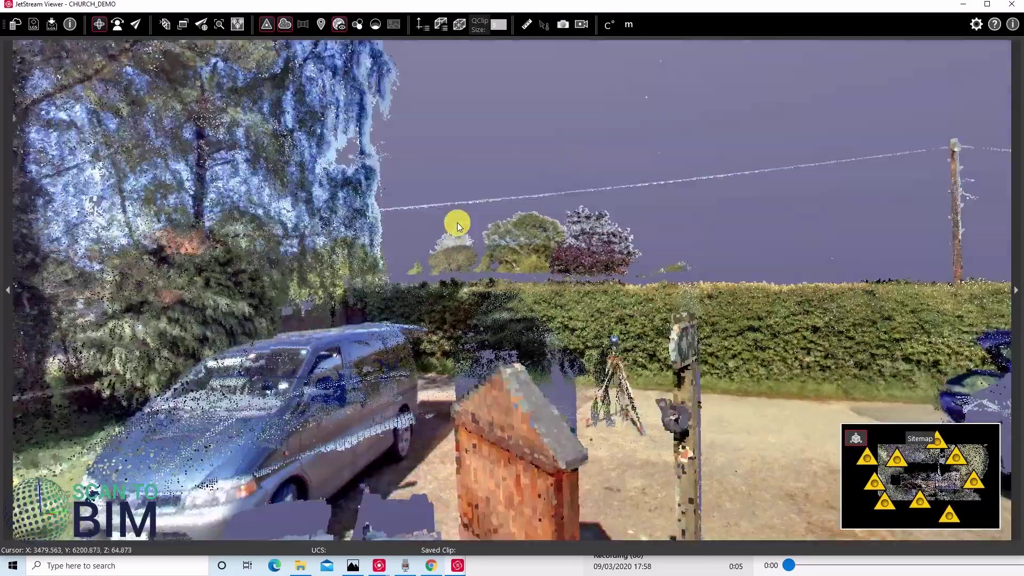
{"action": "left_click", "coordinate": [457, 222]}
{"action": "mouse_move", "coordinate": [329, 162]}
{"action": "left_mouse_down"}
{"action": "mouse_move", "coordinate": [462, 155]}
{"action": "mouse_move", "coordinate": [677, 176]}
{"action": "mouse_move", "coordinate": [807, 168]}
{"action": "mouse_move", "coordinate": [657, 177]}
{"action": "left_mouse_up"}
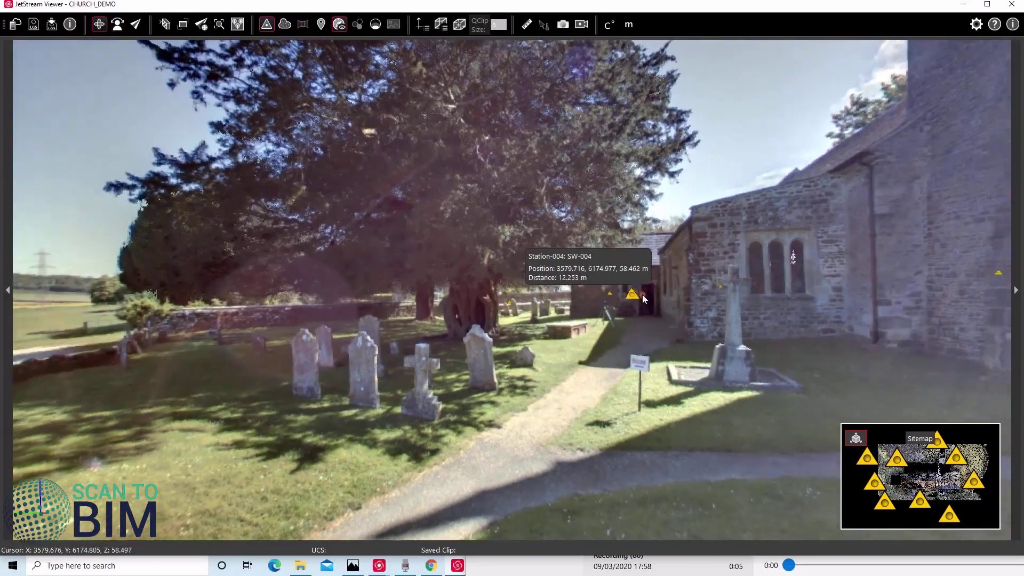
- Hop from Station-004 through another churchyard station to Station-007, looking around the churchyard
{"action": "left_click", "coordinate": [640, 297]}
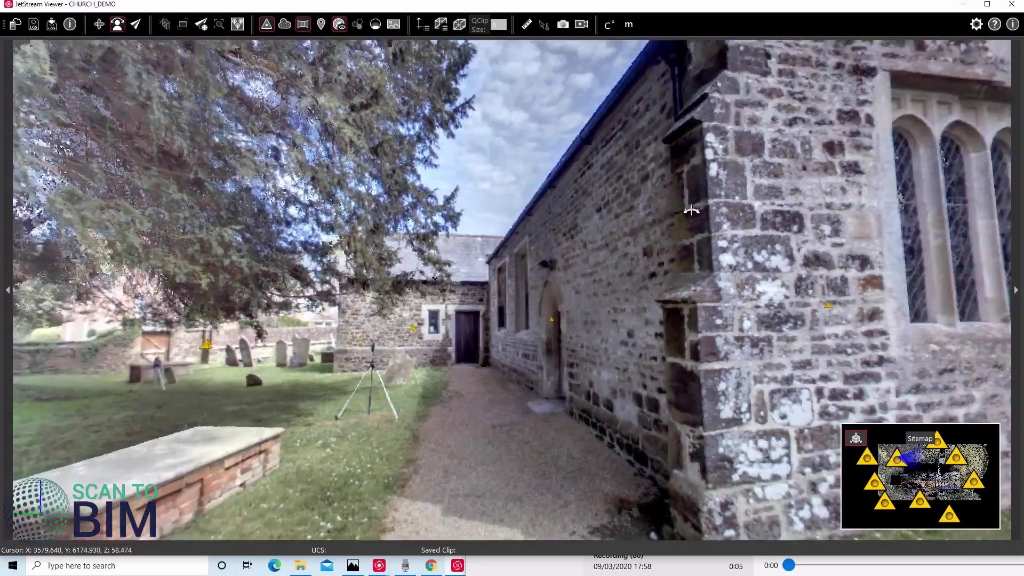
{"action": "left_click_drag", "start_coordinate": [692, 209], "coordinate": [528, 277]}
{"action": "left_click", "coordinate": [422, 265]}
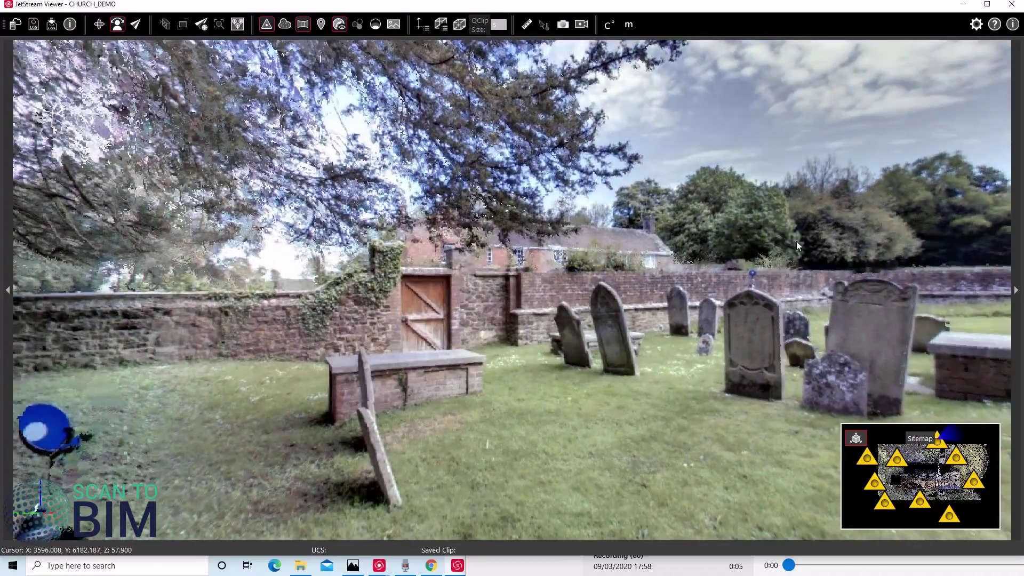
{"action": "mouse_move", "coordinate": [685, 242]}
{"action": "left_mouse_down"}
{"action": "mouse_move", "coordinate": [645, 252]}
{"action": "mouse_move", "coordinate": [629, 284]}
{"action": "left_mouse_up"}
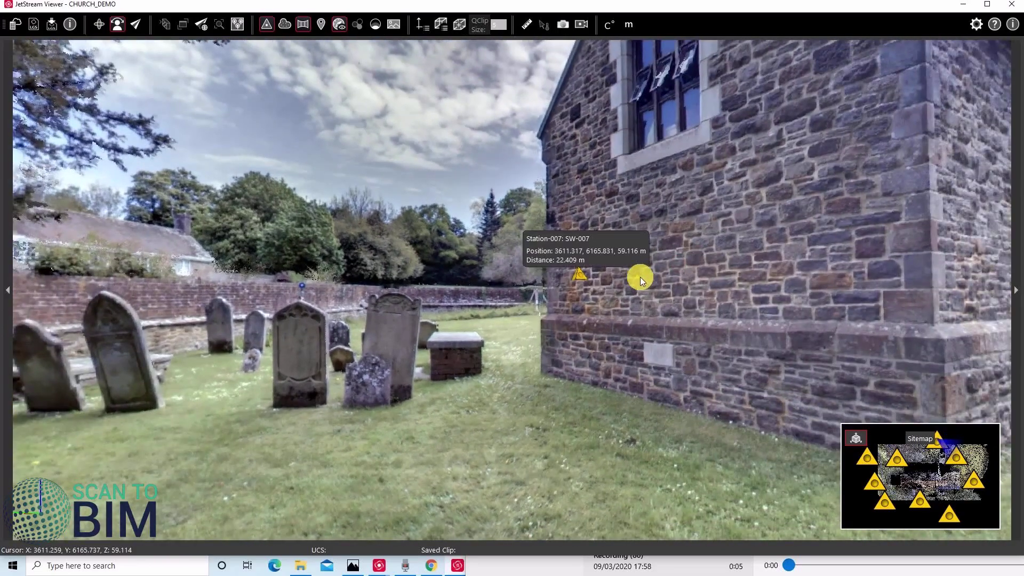
{"action": "left_click", "coordinate": [640, 277]}
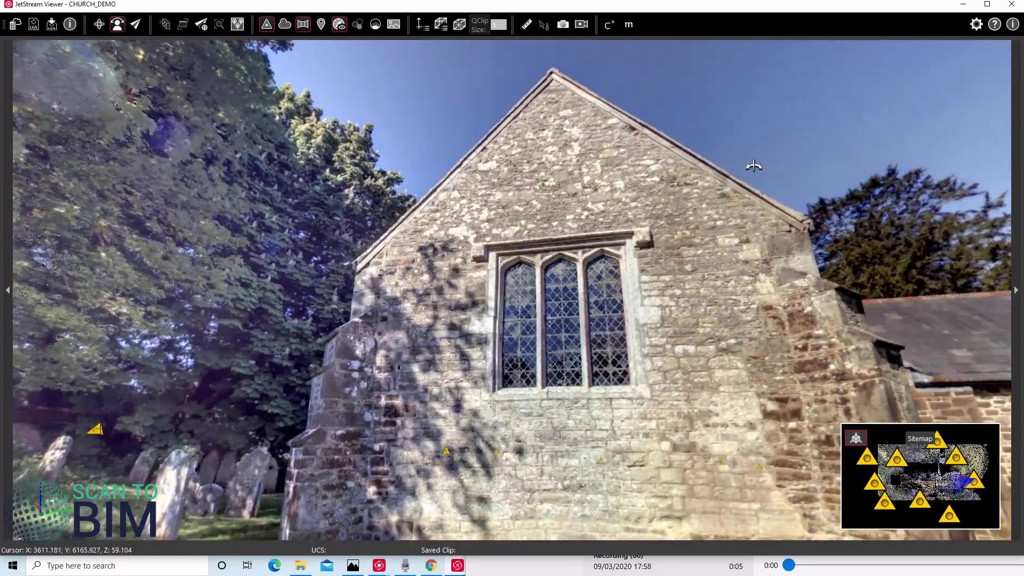
- Switch to Orbit and orbit from the gable end up to an aerial view over the church
{"action": "left_click", "coordinate": [341, 137]}
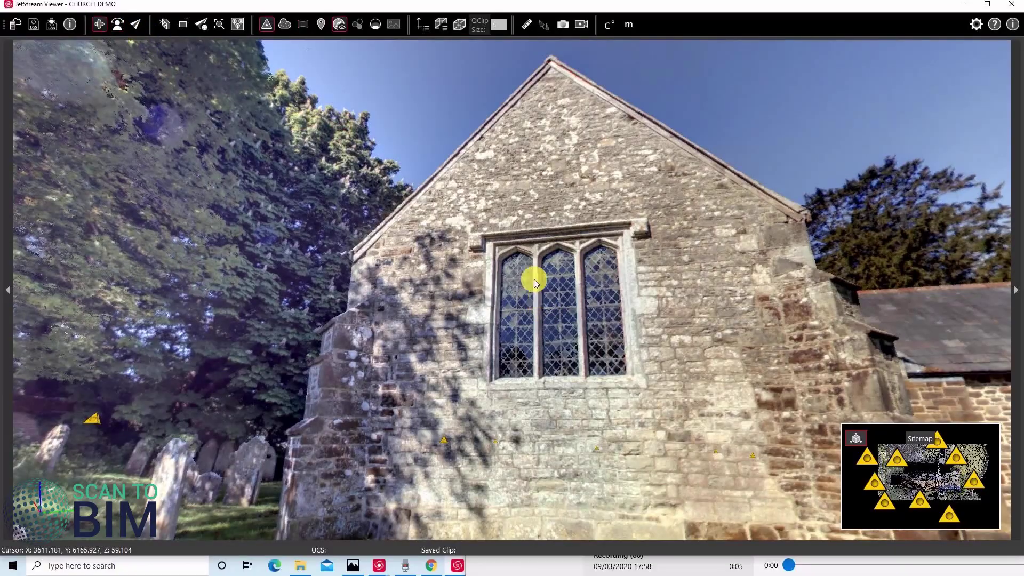
{"action": "left_click_drag", "start_coordinate": [549, 260], "coordinate": [586, 331]}
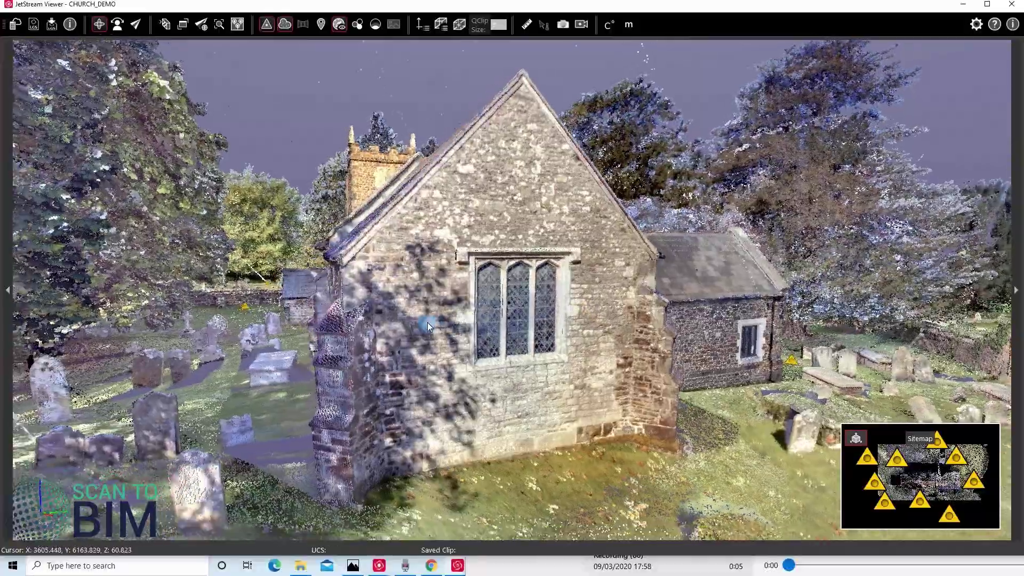
{"action": "left_click_drag", "start_coordinate": [427, 322], "coordinate": [237, 248]}
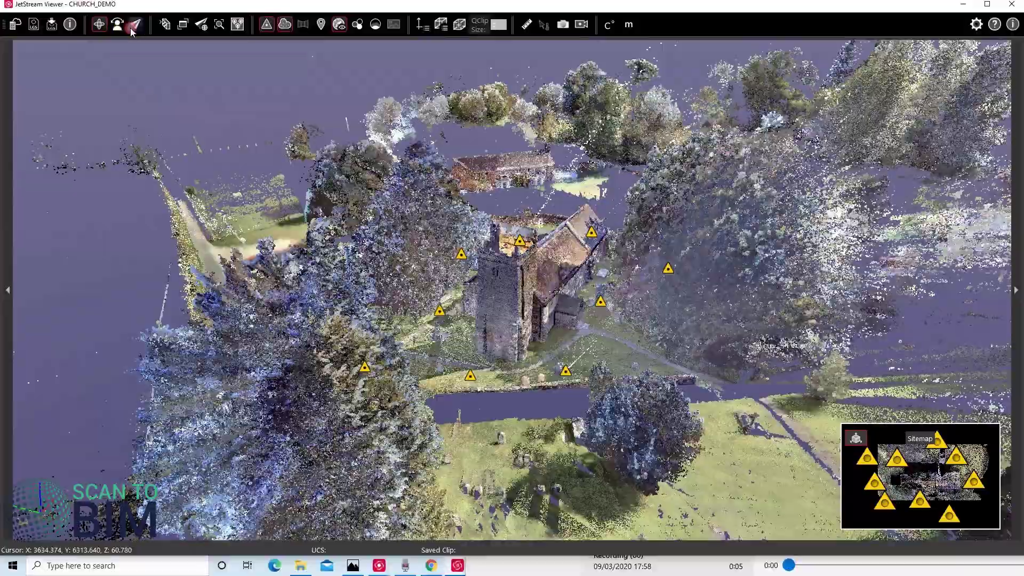
{"action": "left_click_drag", "start_coordinate": [564, 441], "coordinate": [578, 469]}
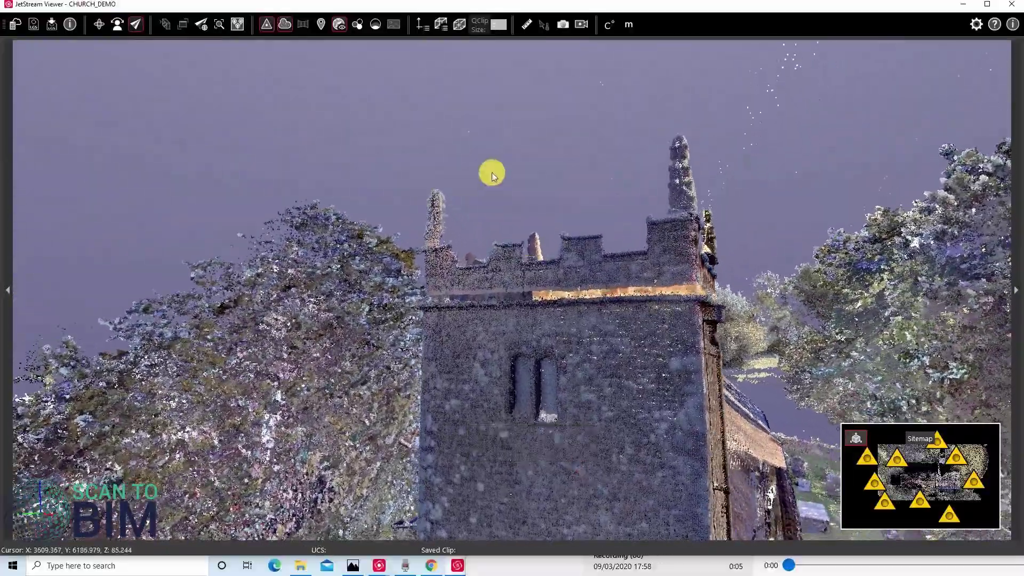
- Quick-clip the point cloud around a picked point on the church tower
{"action": "left_click", "coordinate": [463, 28]}
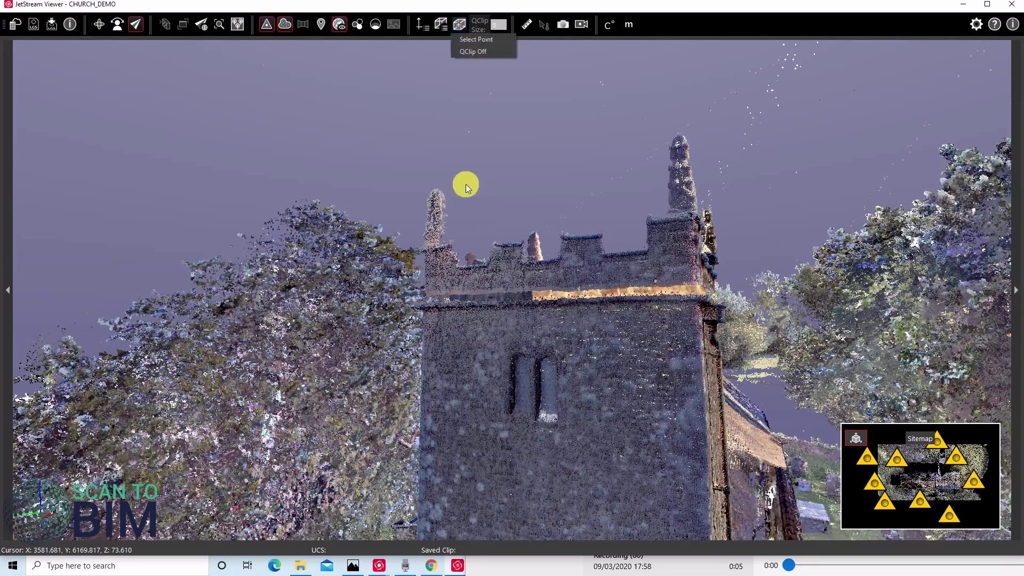
{"action": "left_click", "coordinate": [476, 50]}
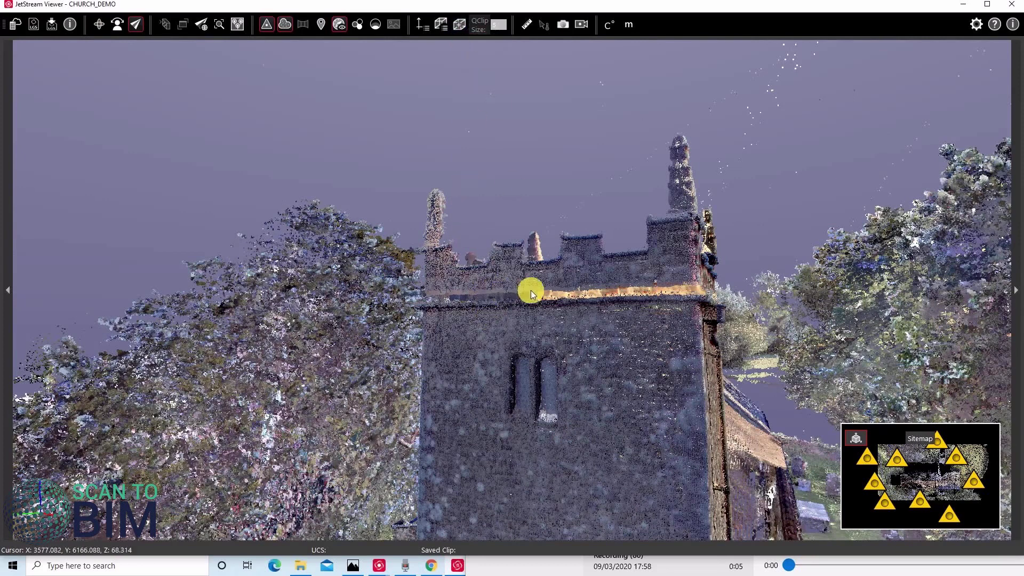
{"action": "left_click", "coordinate": [539, 392]}
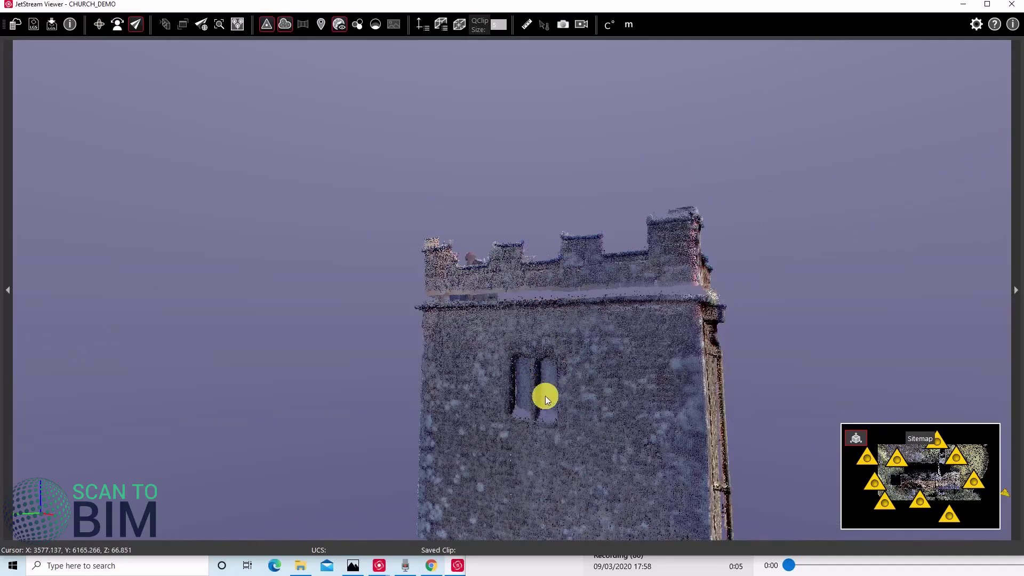
- Colour the clipped cloud with the Hue Intensity Map
{"action": "left_click", "coordinate": [356, 24]}
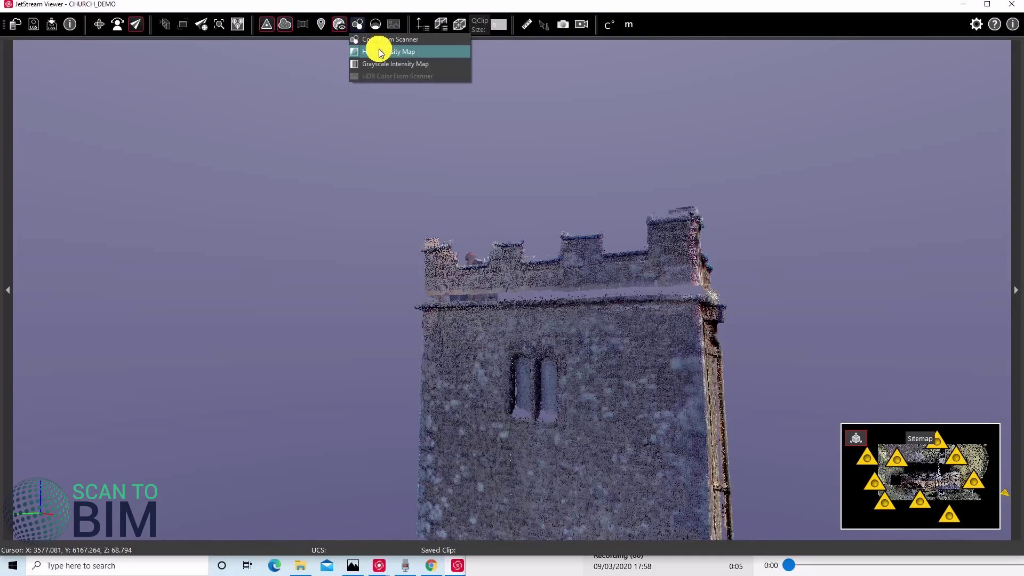
{"action": "left_click", "coordinate": [381, 52]}
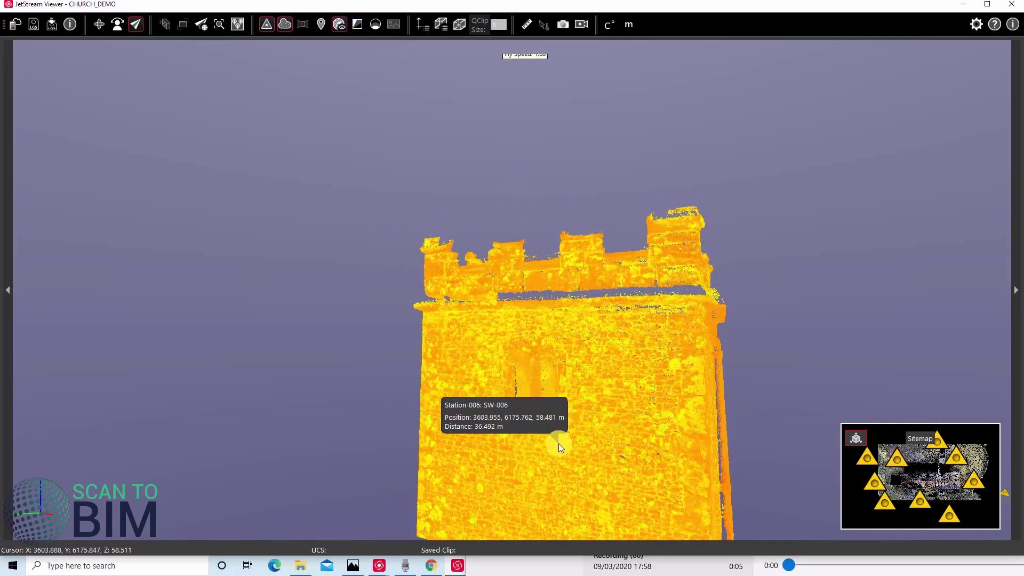
{"action": "scroll", "coordinate": [541, 276], "scroll_direction": "up", "scroll_amount": 5}
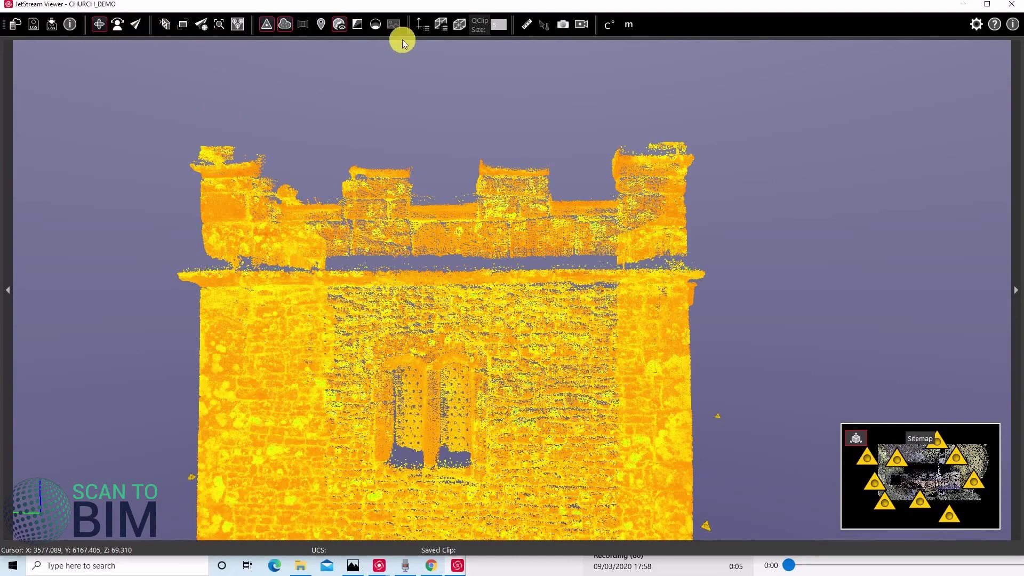
- Measure the 4.393 m width across the tower battlements, then clear the measurement
{"action": "left_click", "coordinate": [530, 29]}
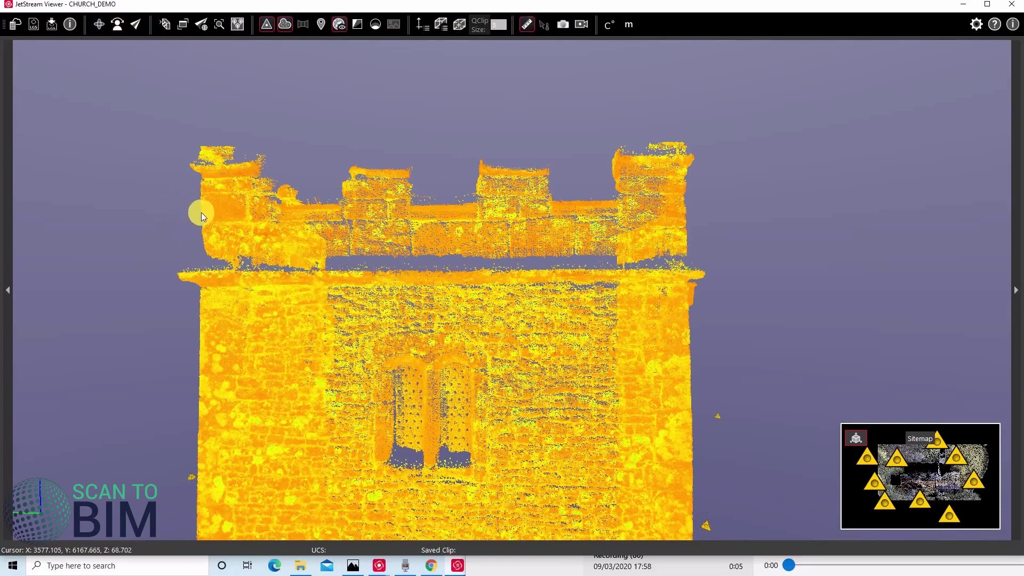
{"action": "left_click", "coordinate": [687, 213]}
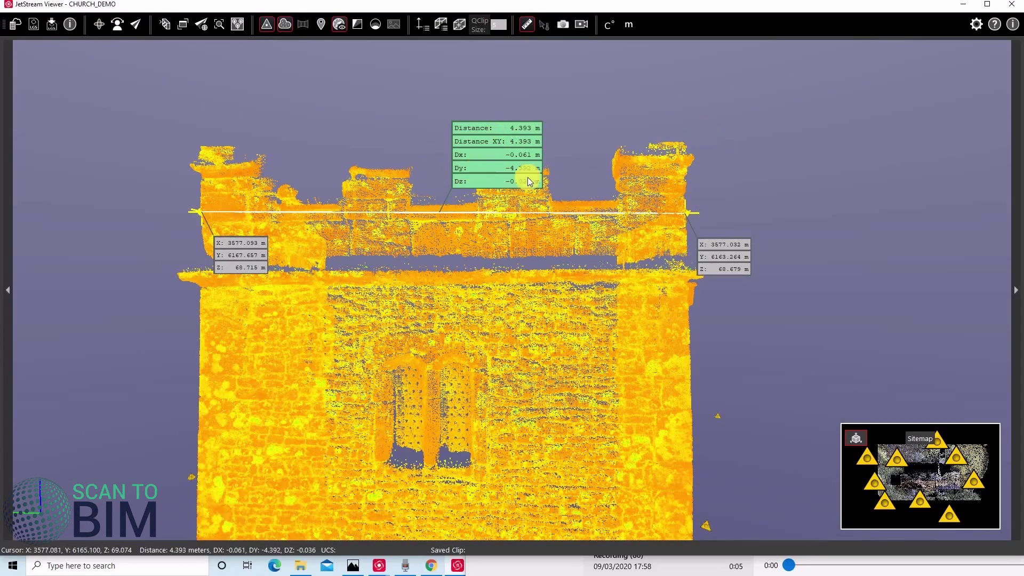
{"action": "key", "text": "Escape"}
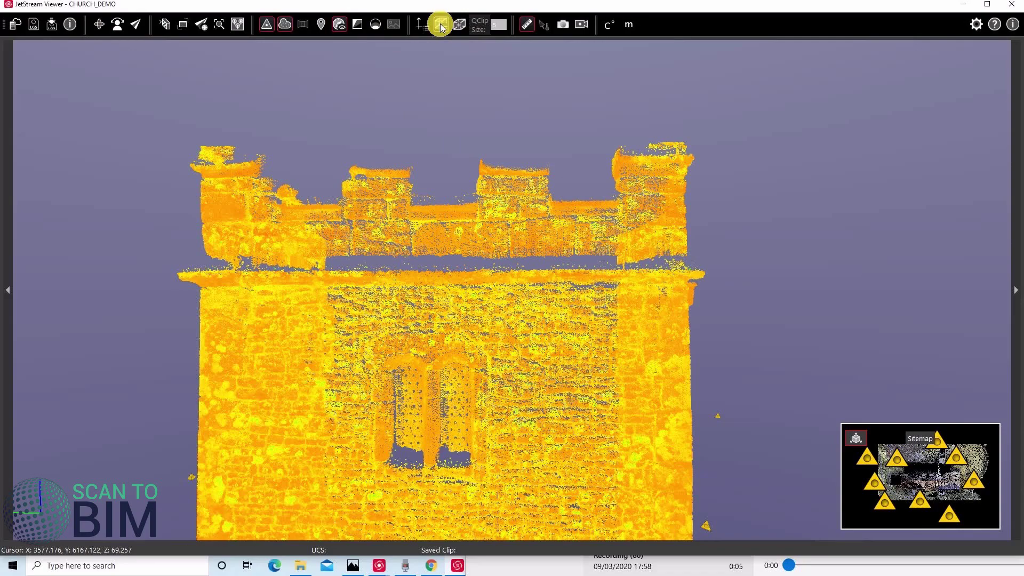
- Turn QClip off and orbit to an aerial view of the whole church
{"action": "left_click", "coordinate": [459, 24]}
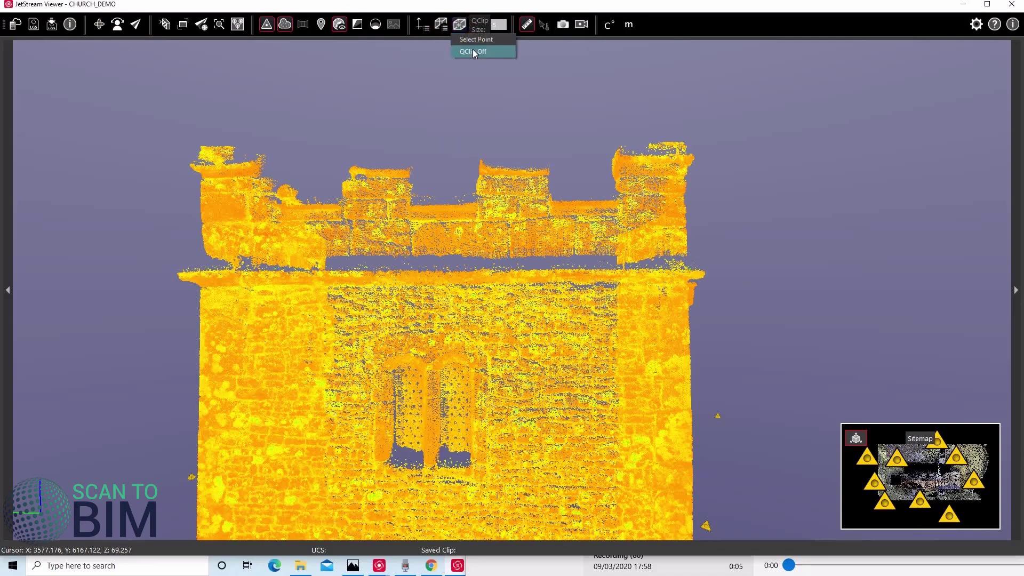
{"action": "left_click", "coordinate": [473, 52]}
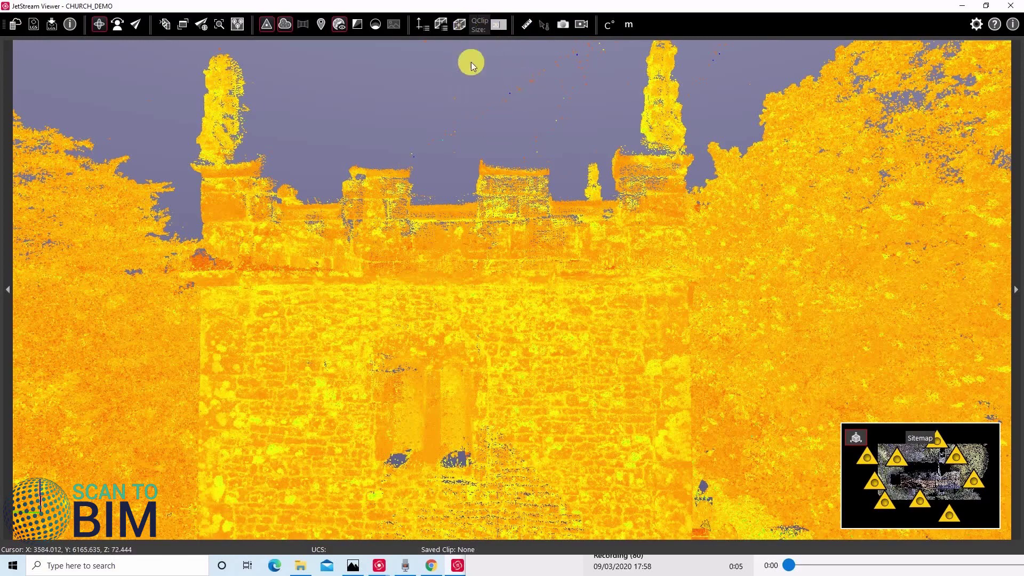
{"action": "left_click", "coordinate": [99, 25]}
{"action": "left_click_drag", "start_coordinate": [459, 251], "coordinate": [393, 314]}
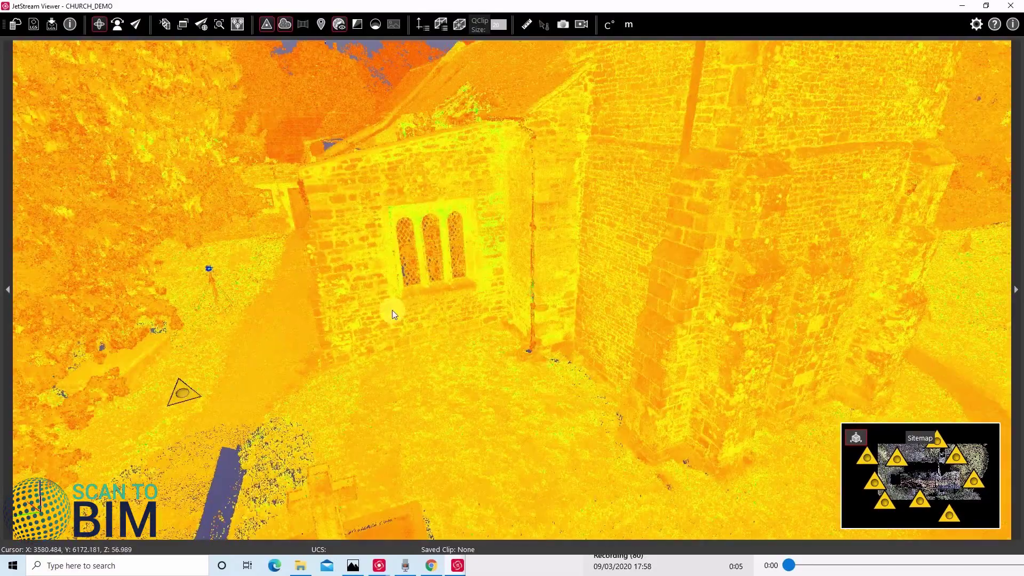
- Orbit further to a near top-down view of the church and churchyard
{"action": "left_click", "coordinate": [469, 29]}
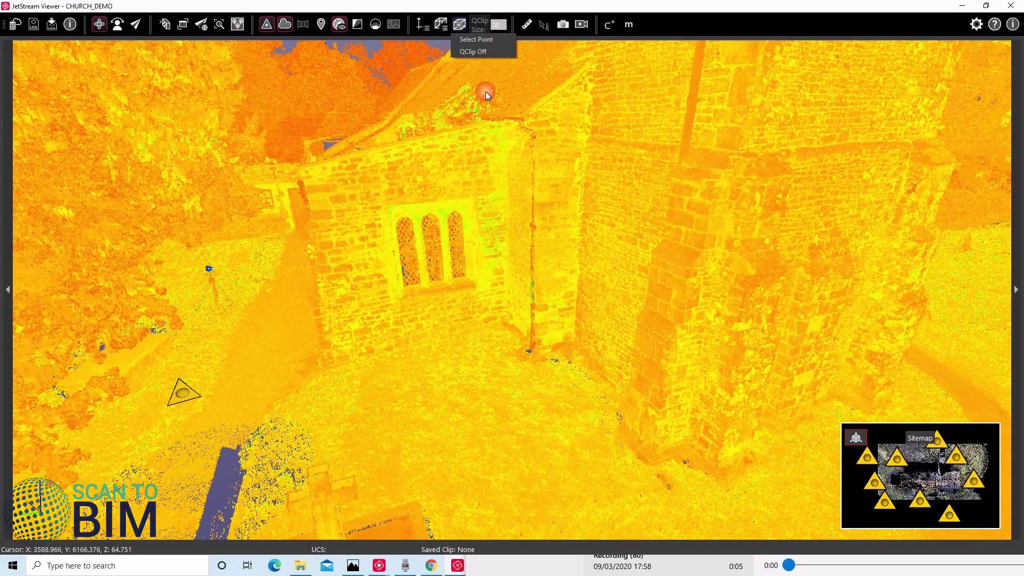
{"action": "scroll", "coordinate": [406, 191], "scroll_direction": "down", "scroll_amount": 10}
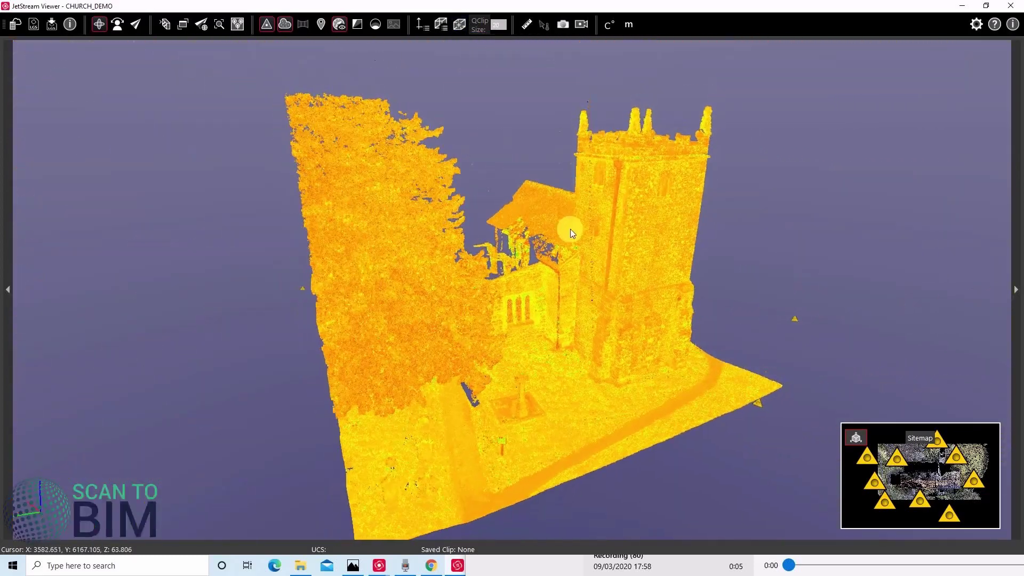
{"action": "left_click_drag", "start_coordinate": [571, 229], "coordinate": [476, 111]}
{"action": "left_click", "coordinate": [463, 27]}
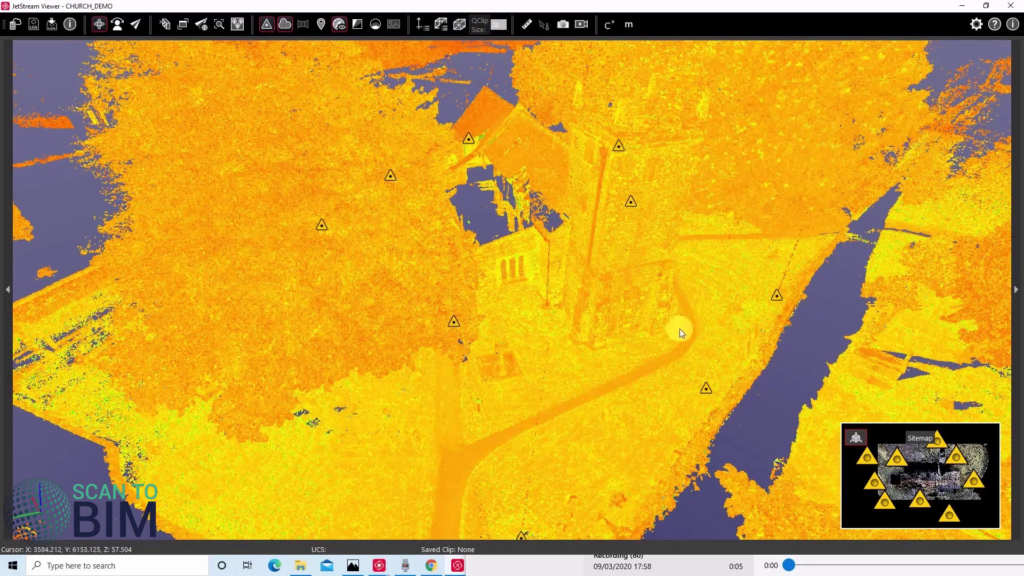
- Jump between sitemap stations SW-004 and SW-001, looking around at the tower, trees and gravestones
{"action": "left_click", "coordinate": [903, 463]}
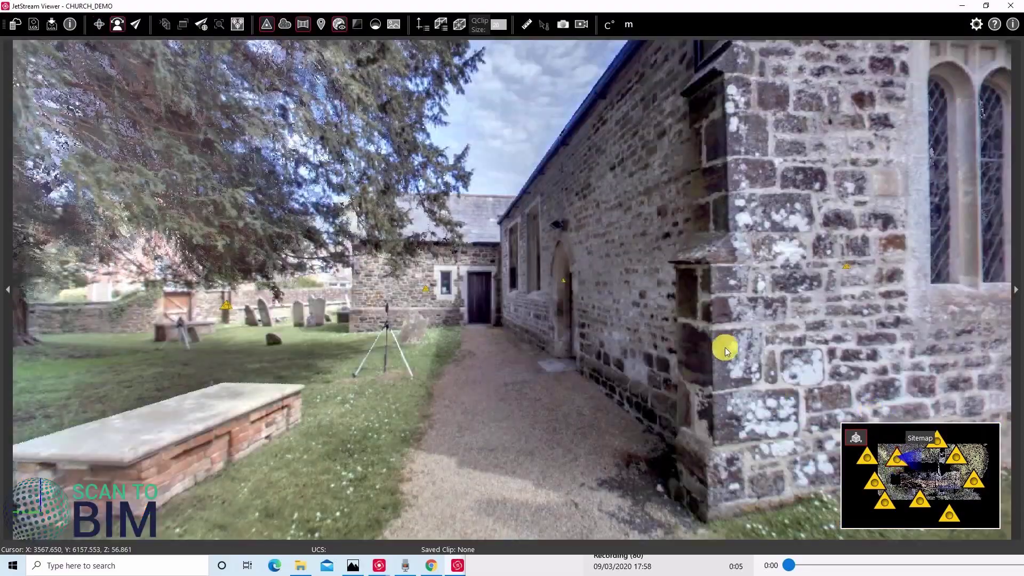
{"action": "left_click_drag", "start_coordinate": [725, 348], "coordinate": [947, 123]}
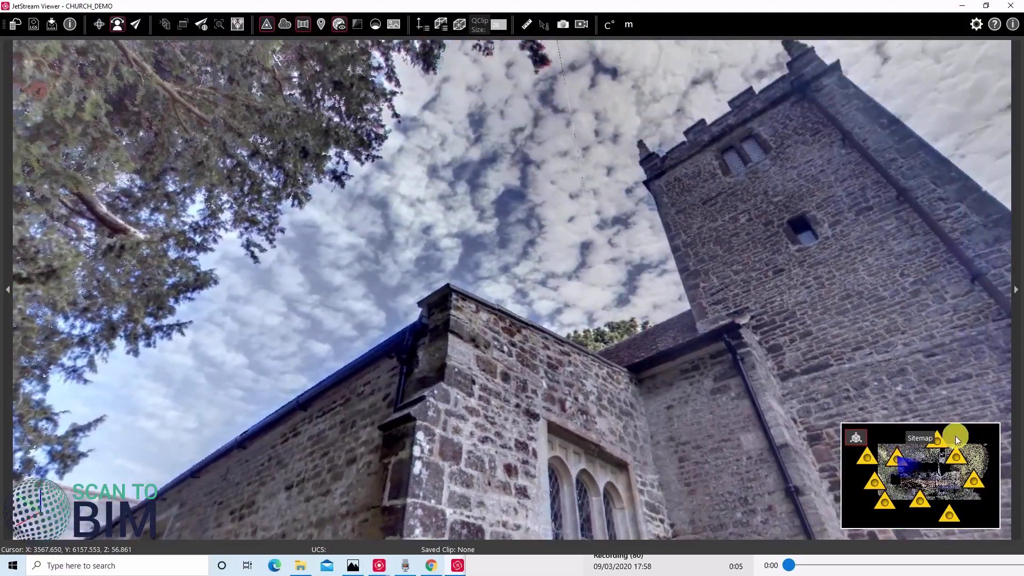
{"action": "left_click", "coordinate": [976, 483]}
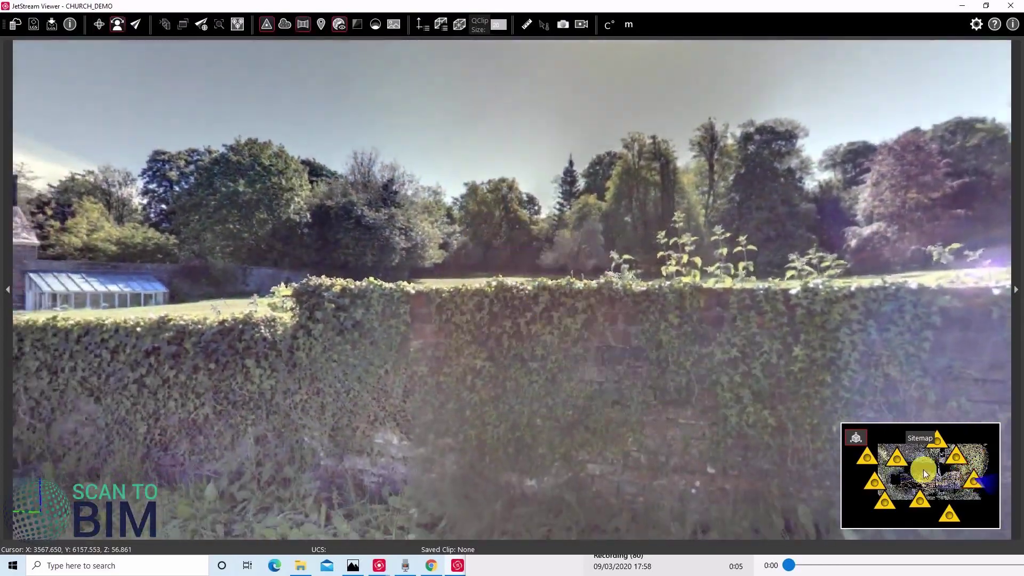
{"action": "left_click", "coordinate": [867, 457]}
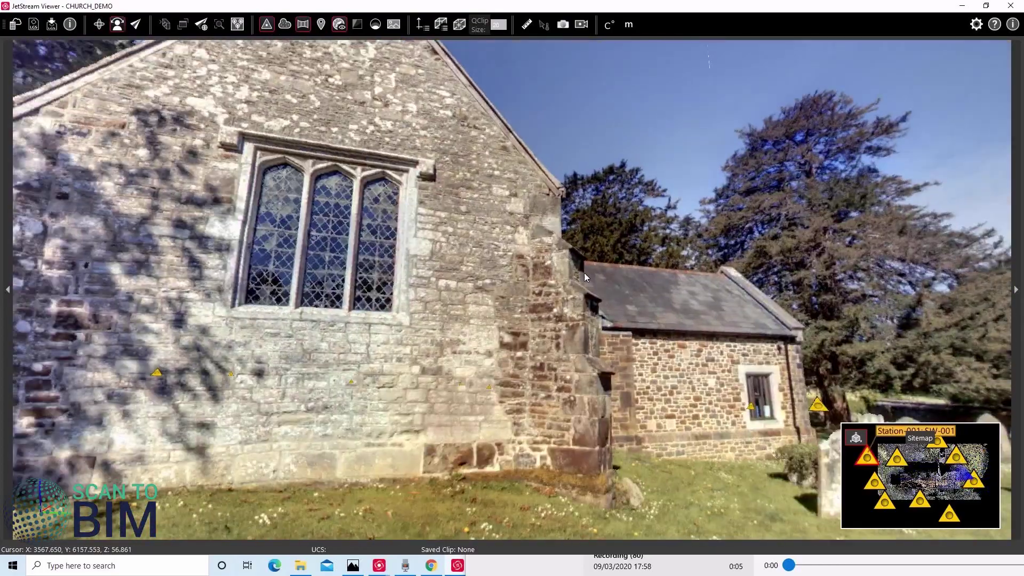
{"action": "left_click_drag", "start_coordinate": [584, 273], "coordinate": [460, 225]}
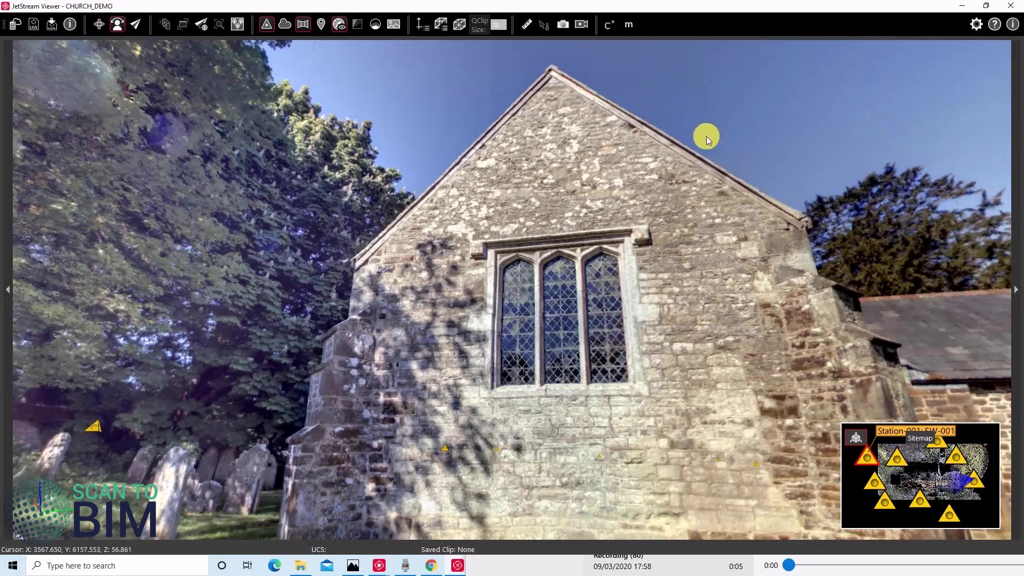
{"action": "left_click_drag", "start_coordinate": [552, 152], "coordinate": [638, 287]}
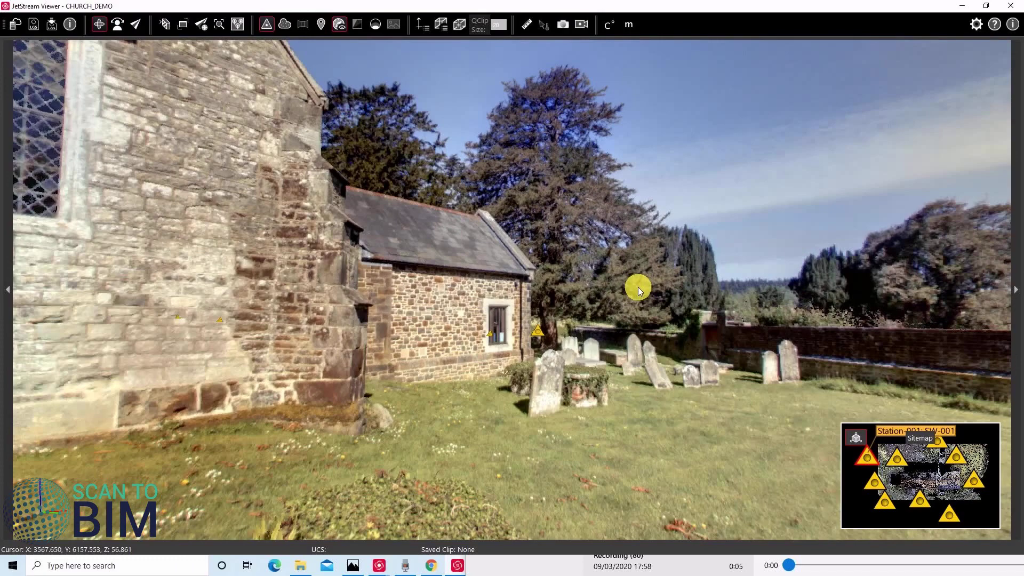
{"action": "left_click", "coordinate": [896, 458]}
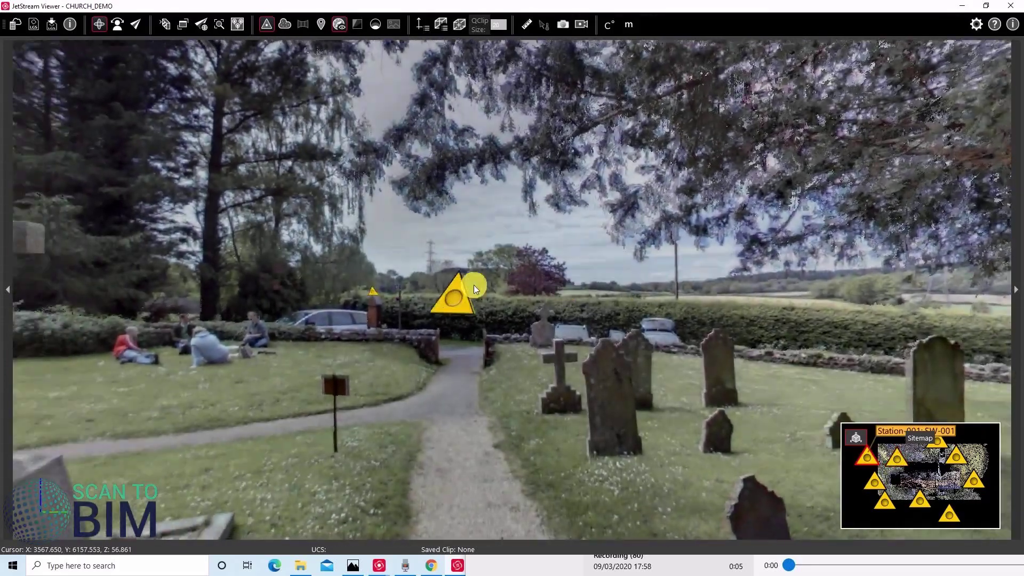
{"action": "left_click_drag", "start_coordinate": [473, 285], "coordinate": [653, 117]}
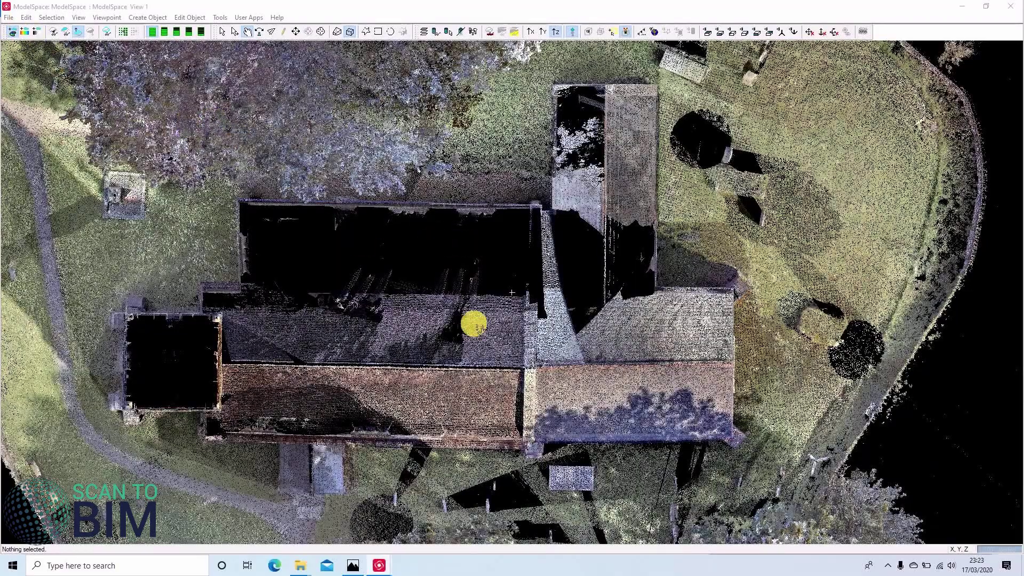
- Publish to TruView Local with TruView_Export on drive D as the output folder
{"action": "right_click_drag", "start_coordinate": [473, 322], "coordinate": [368, 80]}
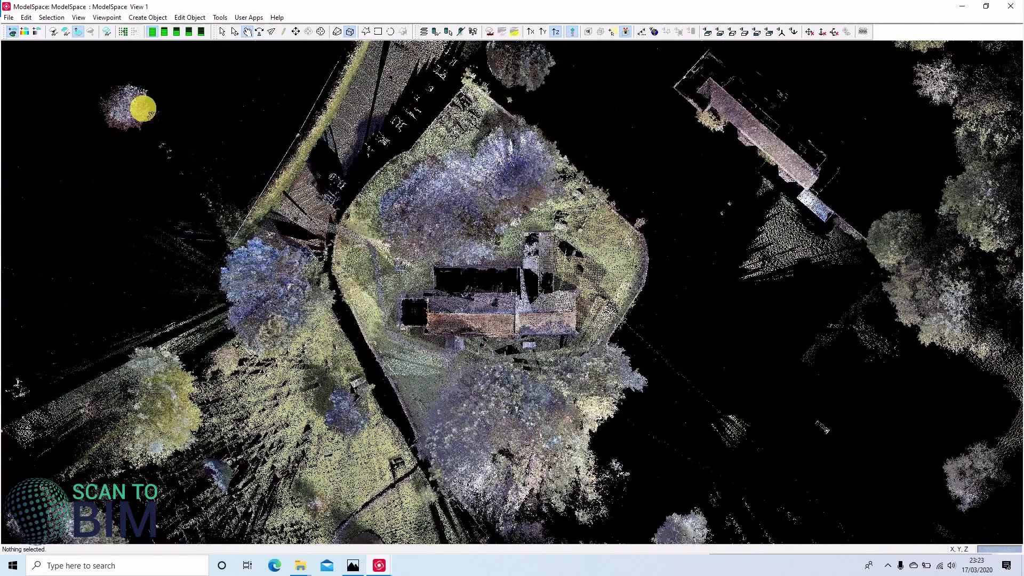
{"action": "left_click", "coordinate": [9, 18]}
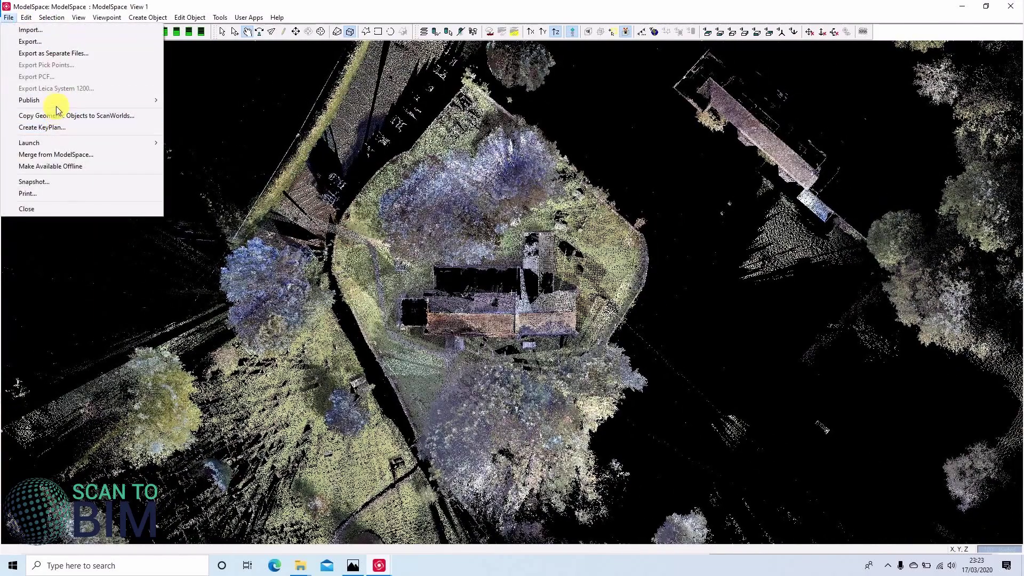
{"action": "mouse_move", "coordinate": [46, 101]}
{"action": "left_click", "coordinate": [175, 103]}
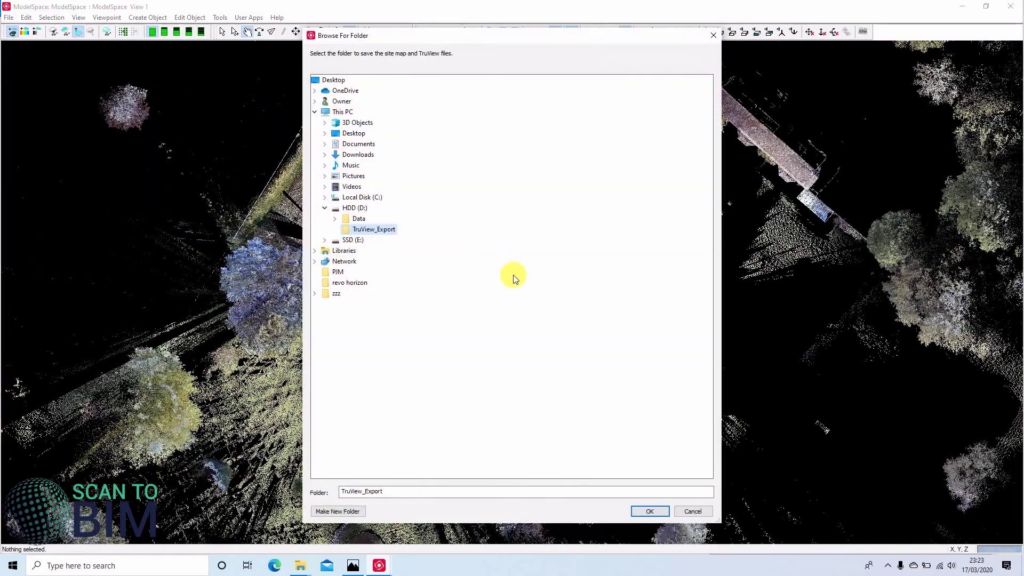
{"action": "left_click", "coordinate": [382, 231]}
{"action": "left_click", "coordinate": [647, 511]}
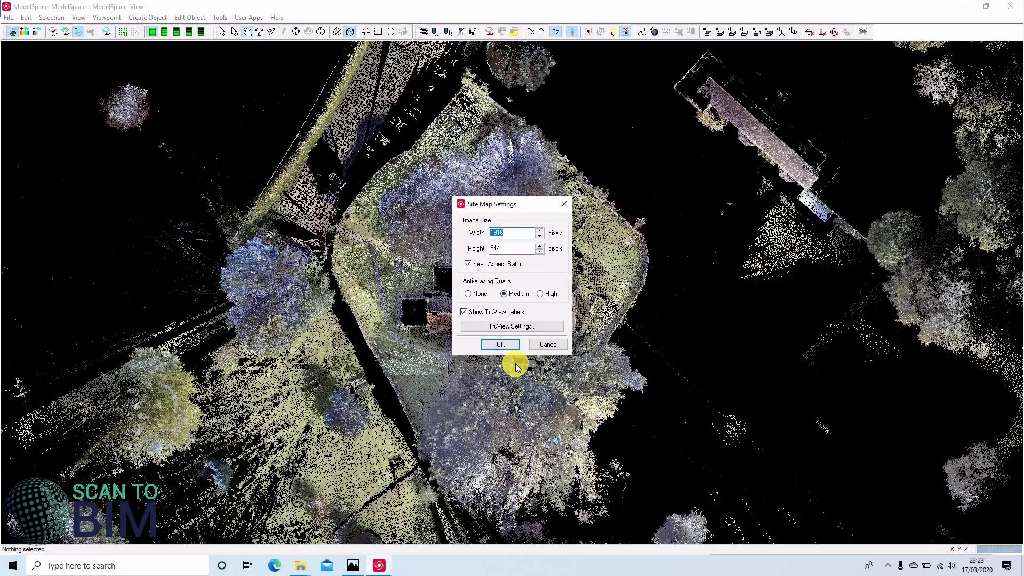
- Include point data at 4096x4096 in TruView Settings, leaving colour map and owner info unchanged
{"action": "left_click", "coordinate": [510, 327]}
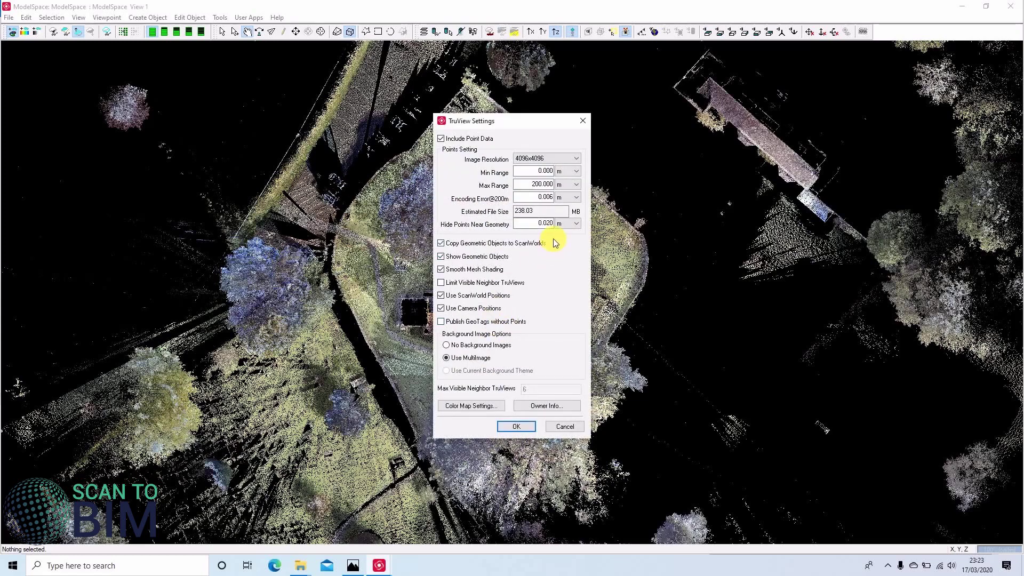
{"action": "left_click", "coordinate": [448, 140]}
{"action": "left_click", "coordinate": [477, 406]}
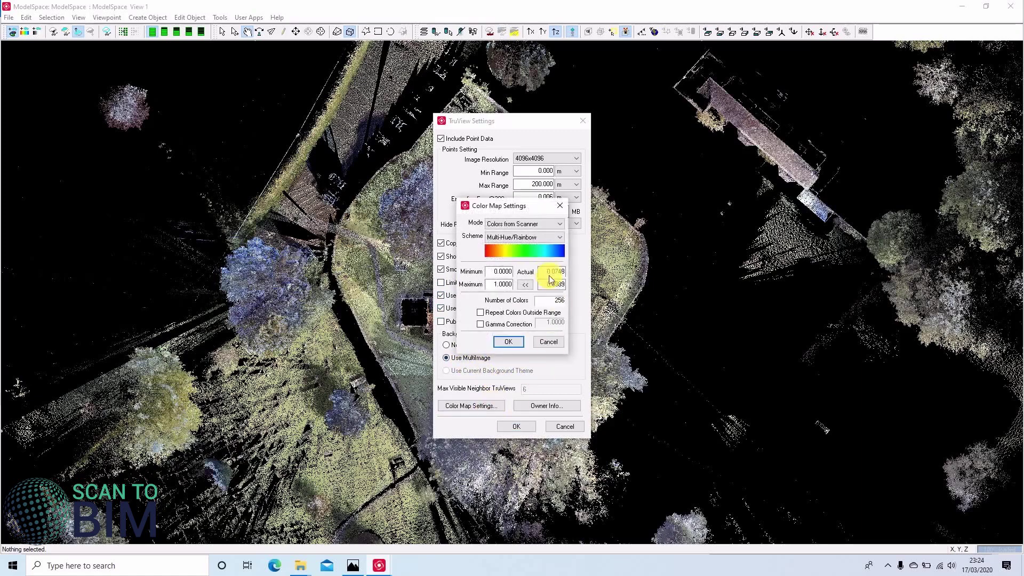
{"action": "left_click", "coordinate": [508, 343]}
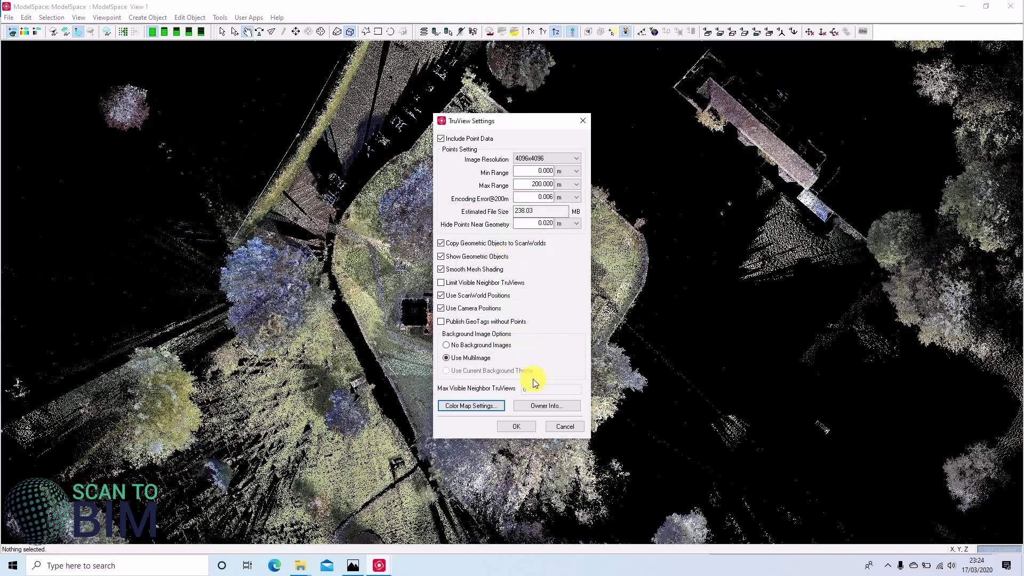
{"action": "left_click", "coordinate": [541, 407]}
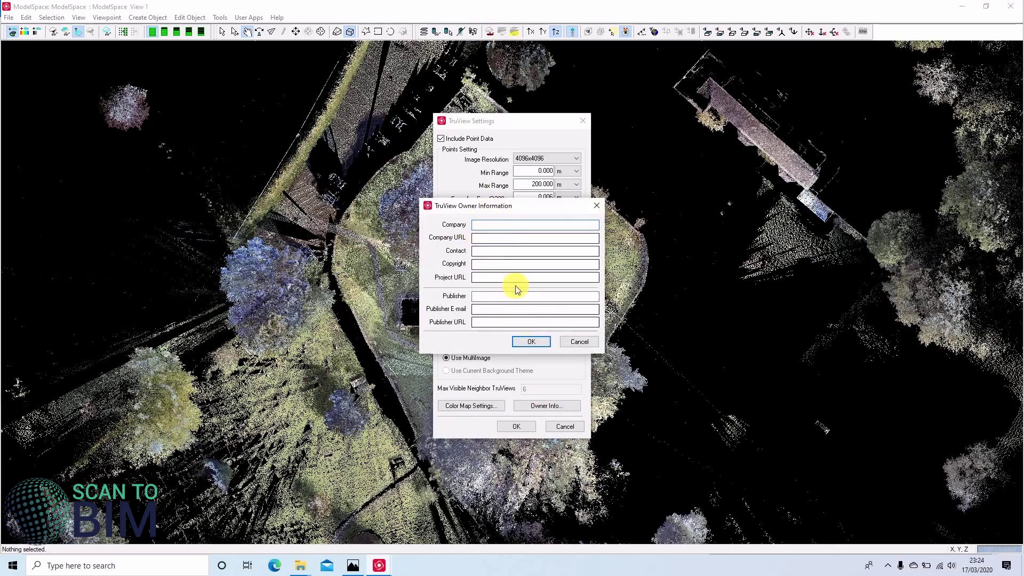
{"action": "left_click", "coordinate": [532, 342]}
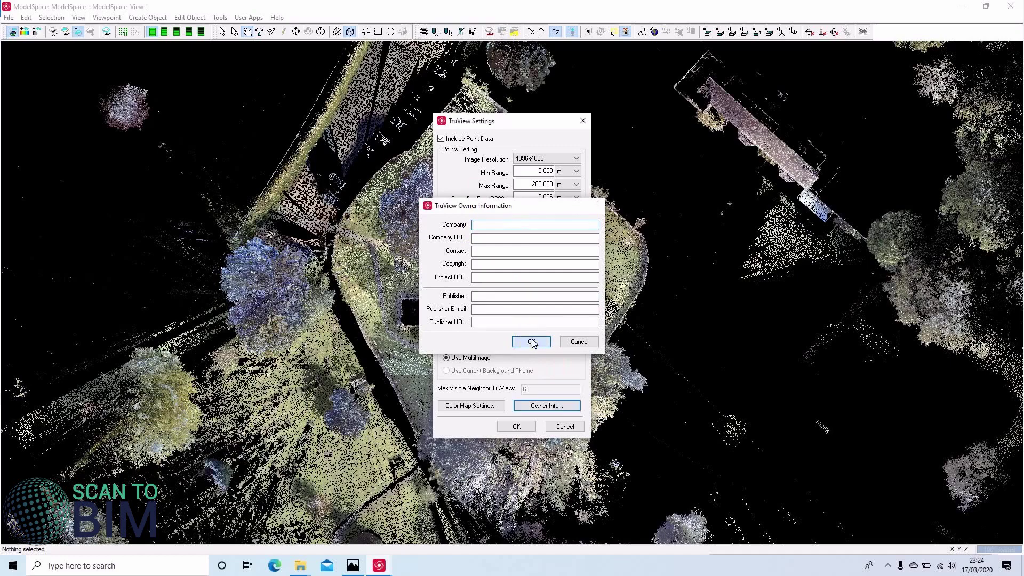
- Accept the TruView and site map settings, then publish ScanWorlds SW-001 through SW-009 from Registration 1
{"action": "left_click", "coordinate": [525, 427]}
{"action": "left_click", "coordinate": [500, 344]}
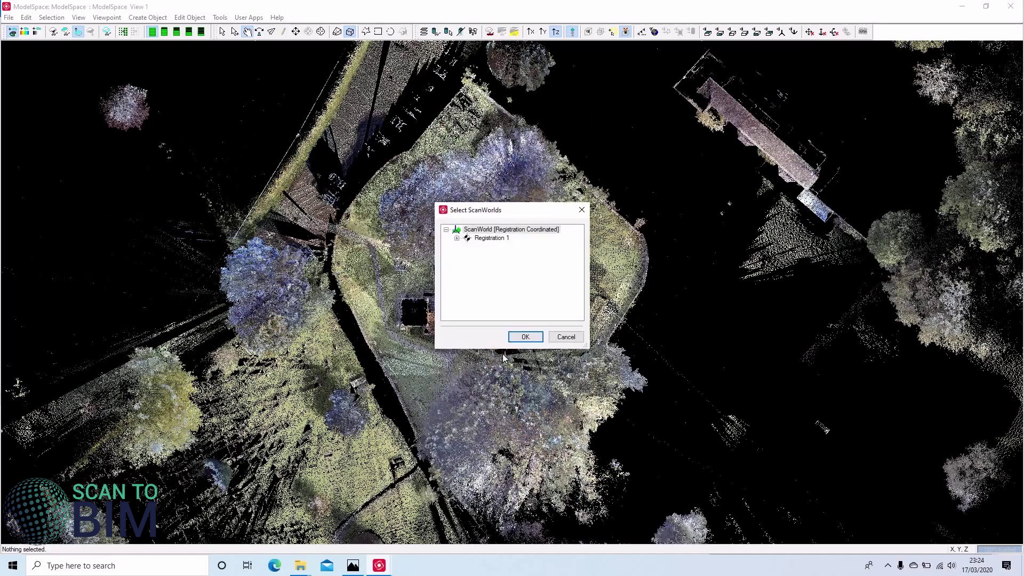
{"action": "left_click", "coordinate": [457, 238]}
{"action": "left_click", "coordinate": [491, 238]}
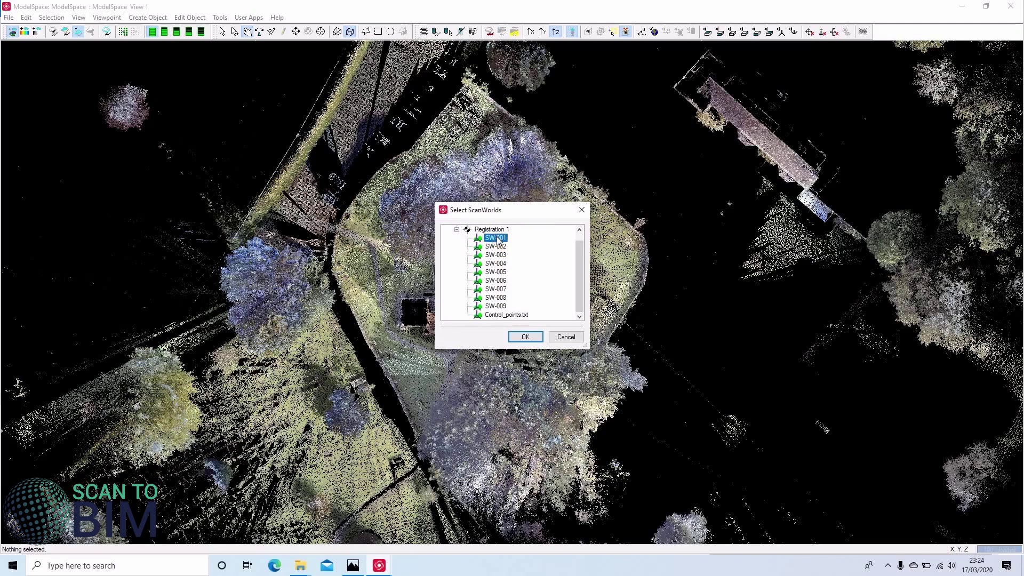
{"action": "left_click", "coordinate": [496, 306], "text": "shift"}
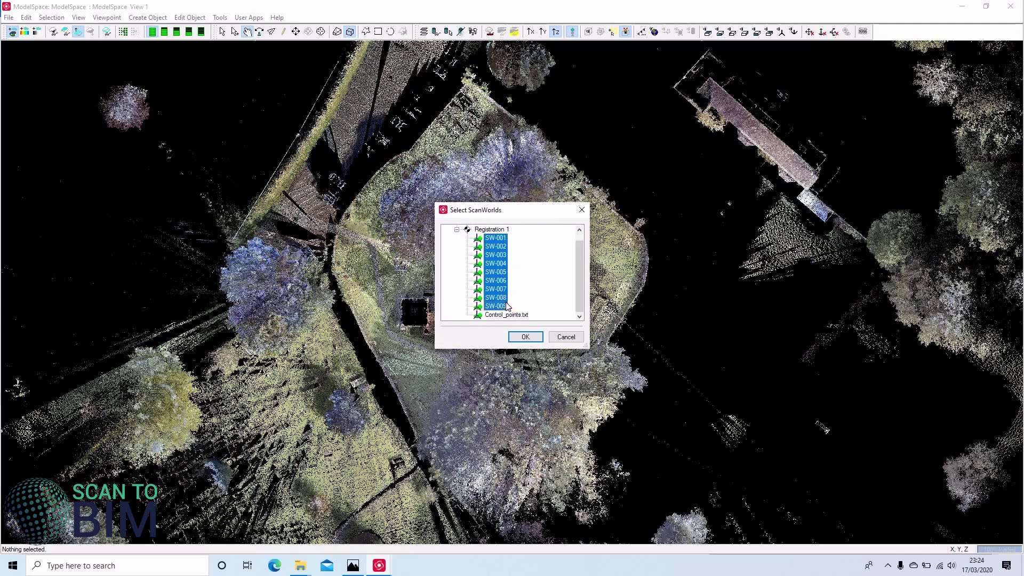
{"action": "left_click", "coordinate": [526, 337]}
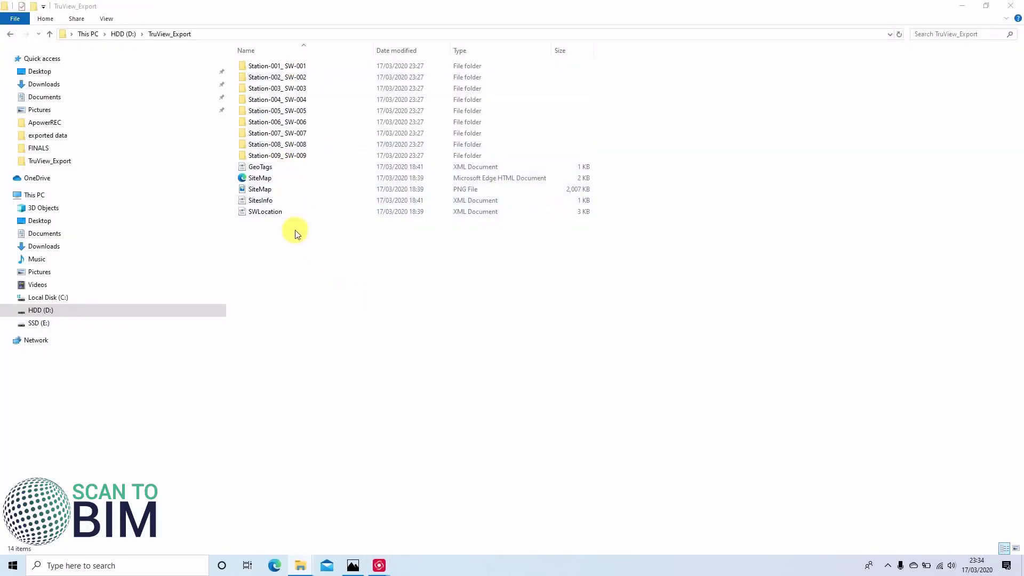
- Open SiteMap.htm from the TruView_Export folder in Internet Explorer
{"action": "left_click", "coordinate": [267, 179]}
{"action": "right_click", "coordinate": [267, 181]}
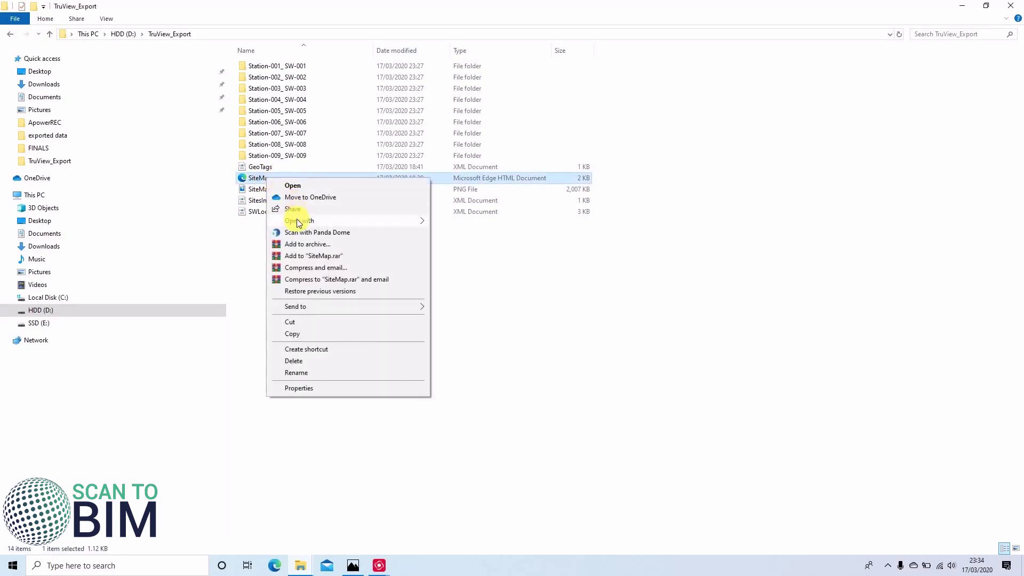
{"action": "mouse_move", "coordinate": [427, 225]}
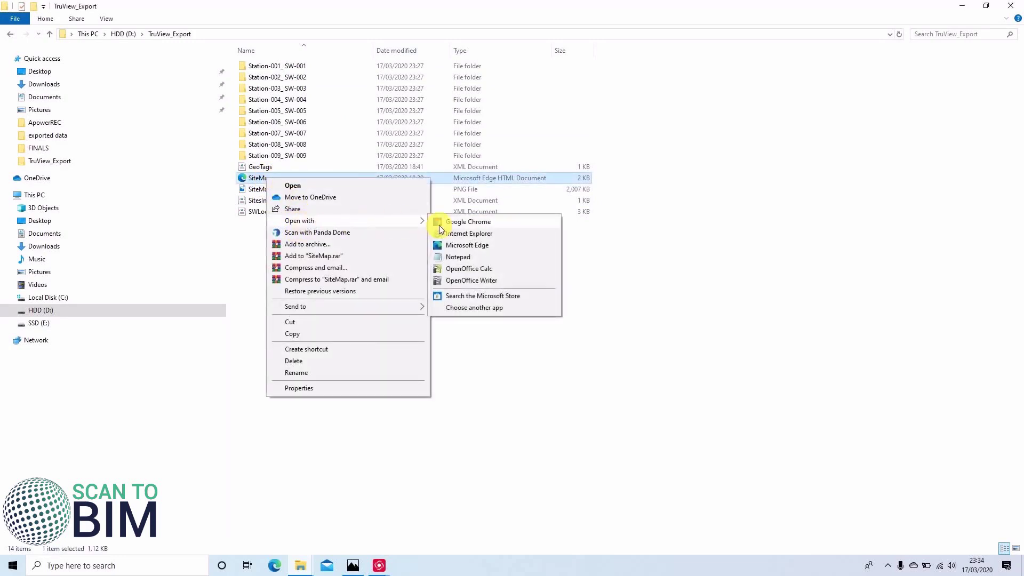
{"action": "left_click", "coordinate": [457, 232]}
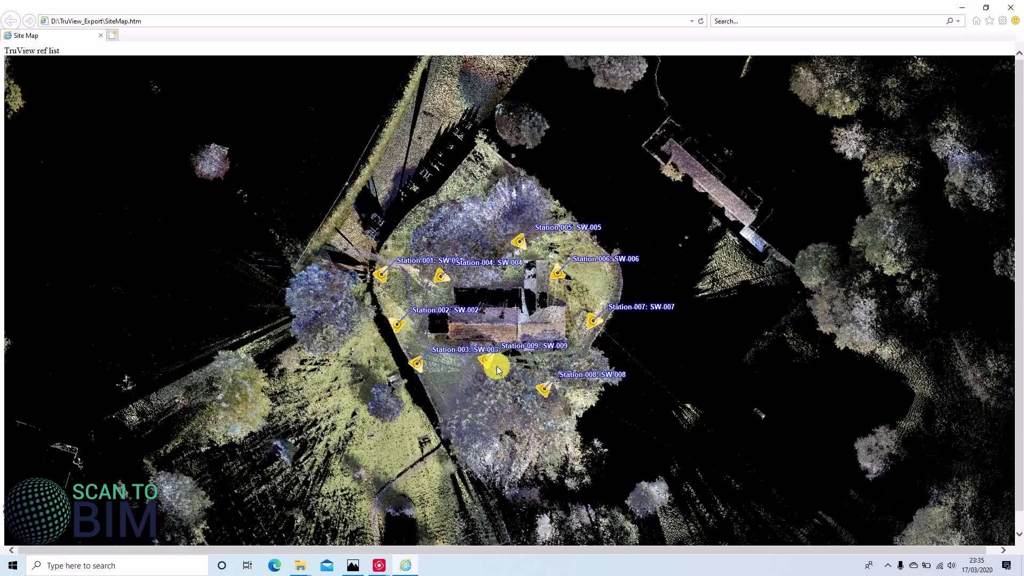
- Open the Station-005 panorama from the site map, allow blocked content and look around
{"action": "left_click", "coordinate": [520, 243]}
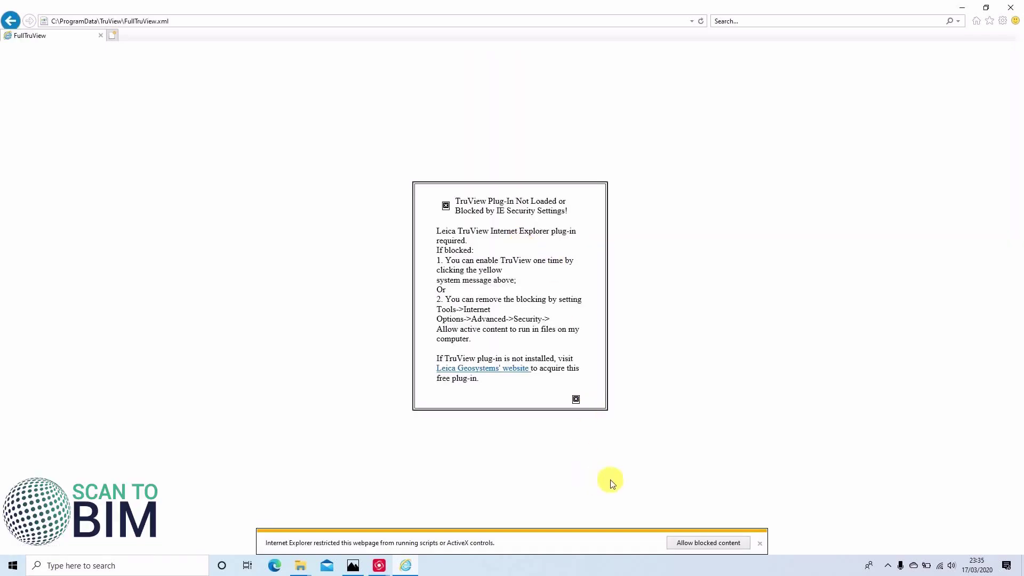
{"action": "left_click", "coordinate": [702, 544]}
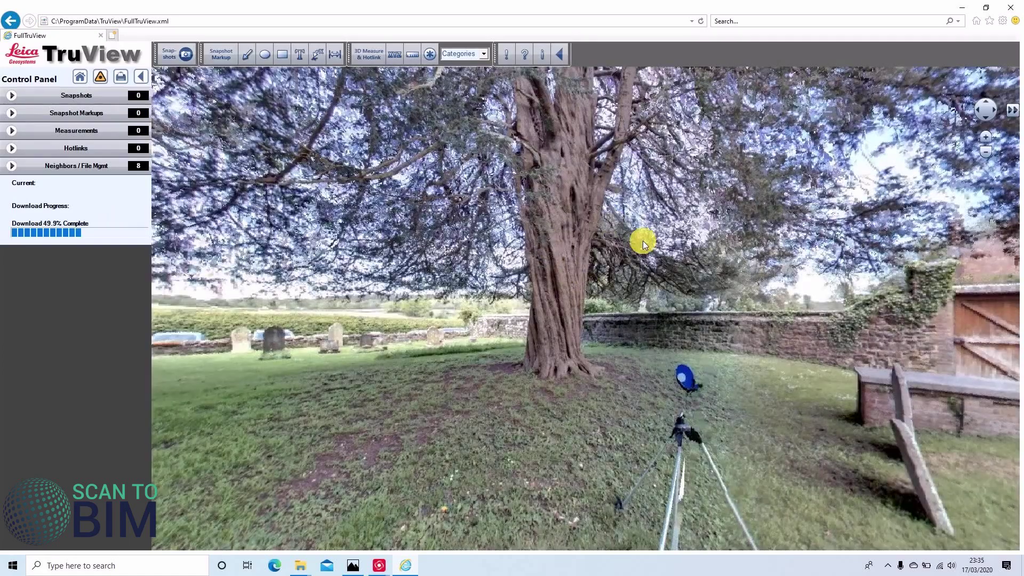
{"action": "left_click_drag", "start_coordinate": [642, 241], "coordinate": [664, 181]}
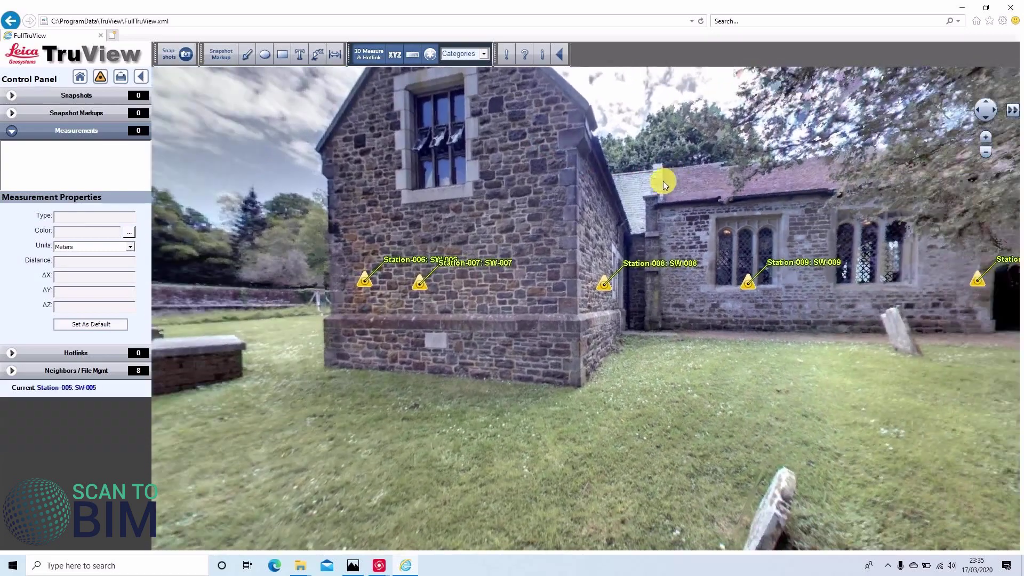
{"action": "left_click_drag", "start_coordinate": [520, 191], "coordinate": [680, 257]}
- Hop to Station-001 and Station-003 by the tower, then open Station-004 from the site map
{"action": "left_click", "coordinate": [660, 292]}
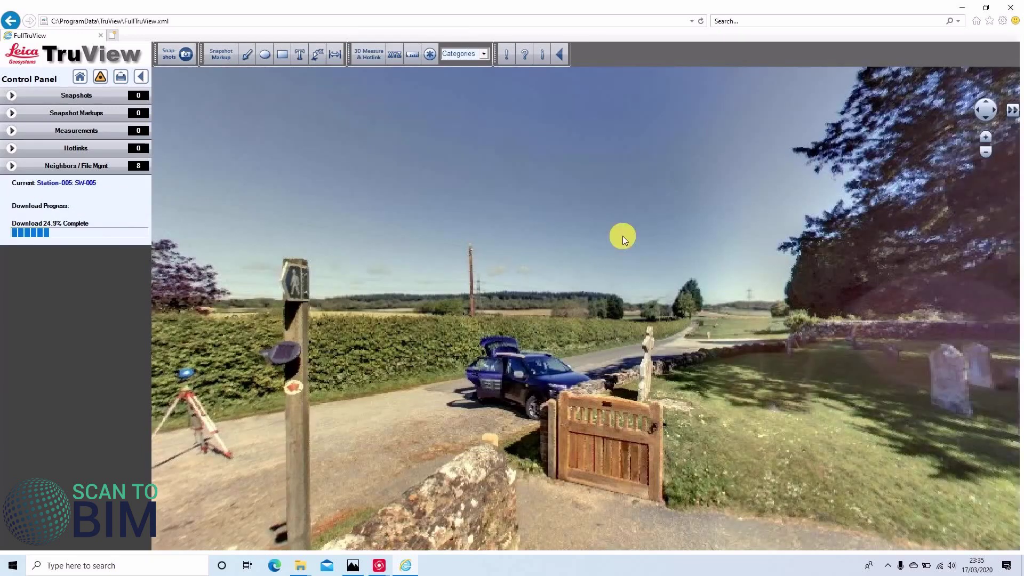
{"action": "left_click_drag", "start_coordinate": [622, 236], "coordinate": [583, 204]}
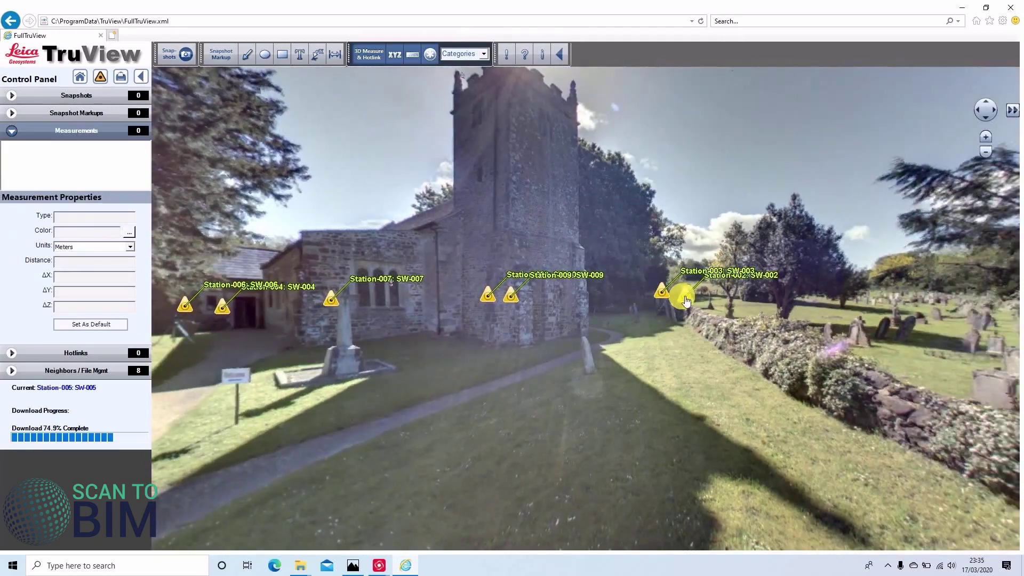
{"action": "left_click", "coordinate": [663, 291]}
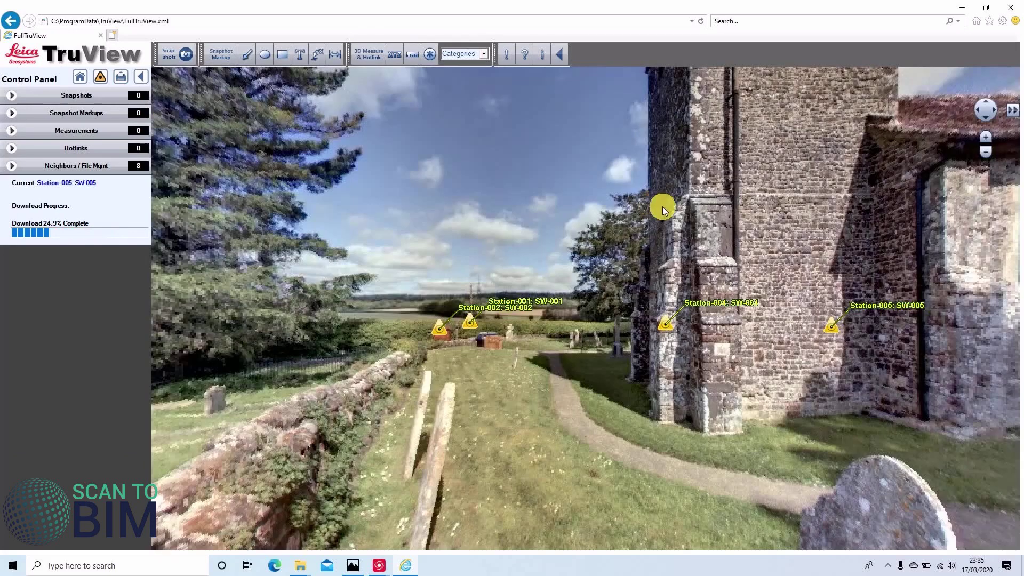
{"action": "left_click_drag", "start_coordinate": [662, 207], "coordinate": [684, 146]}
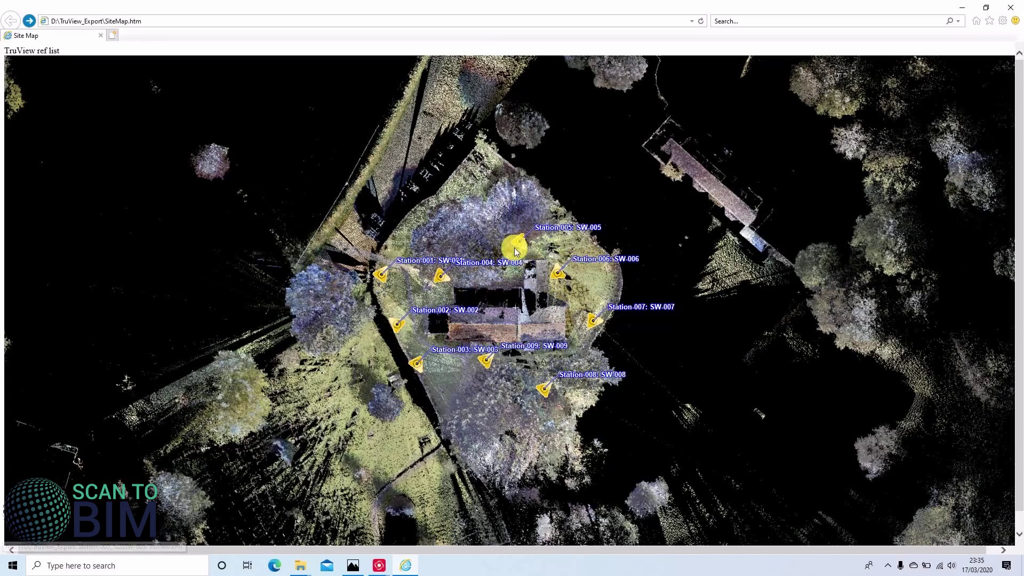
{"action": "left_click", "coordinate": [437, 277]}
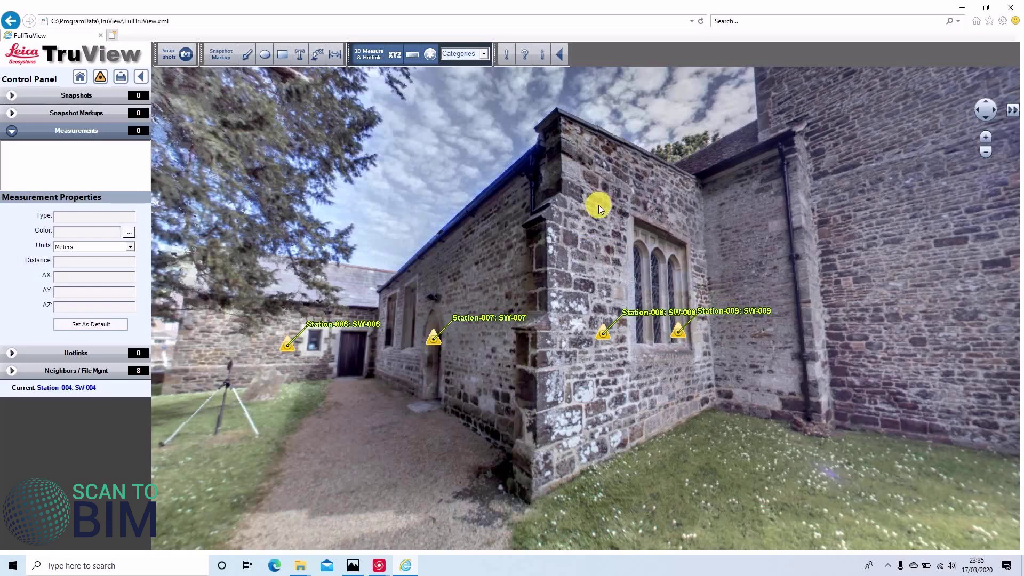
- Measure the 4.398 m distance from the roof corner to the wall base
{"action": "left_click", "coordinate": [338, 54]}
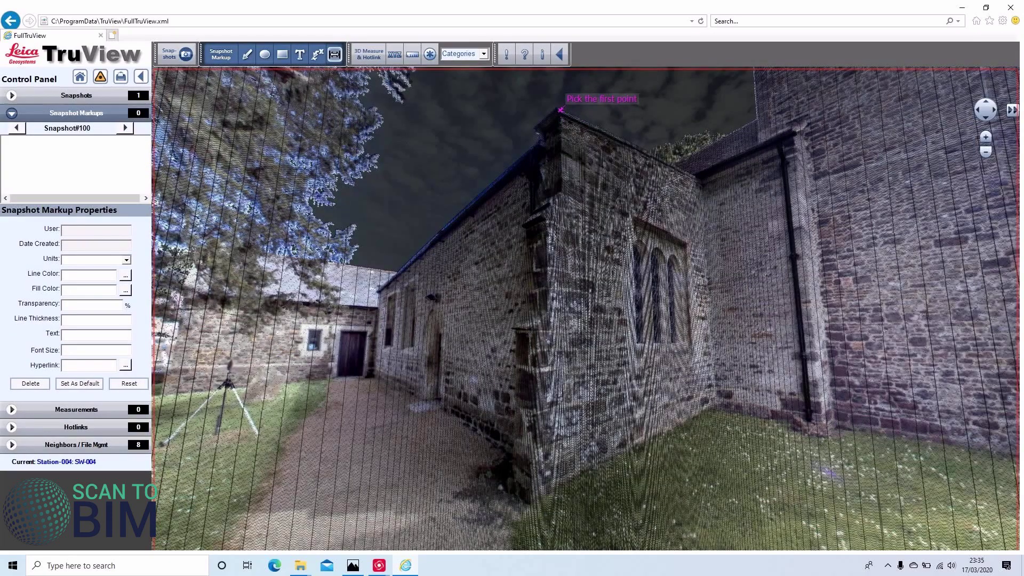
{"action": "left_click", "coordinate": [560, 111]}
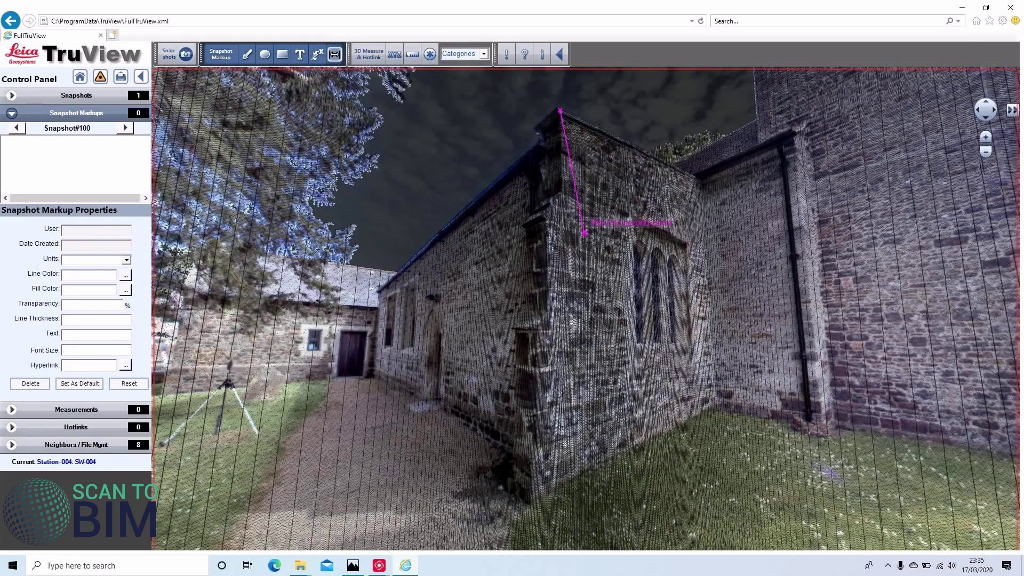
{"action": "left_click", "coordinate": [549, 494]}
{"action": "left_click", "coordinate": [622, 334]}
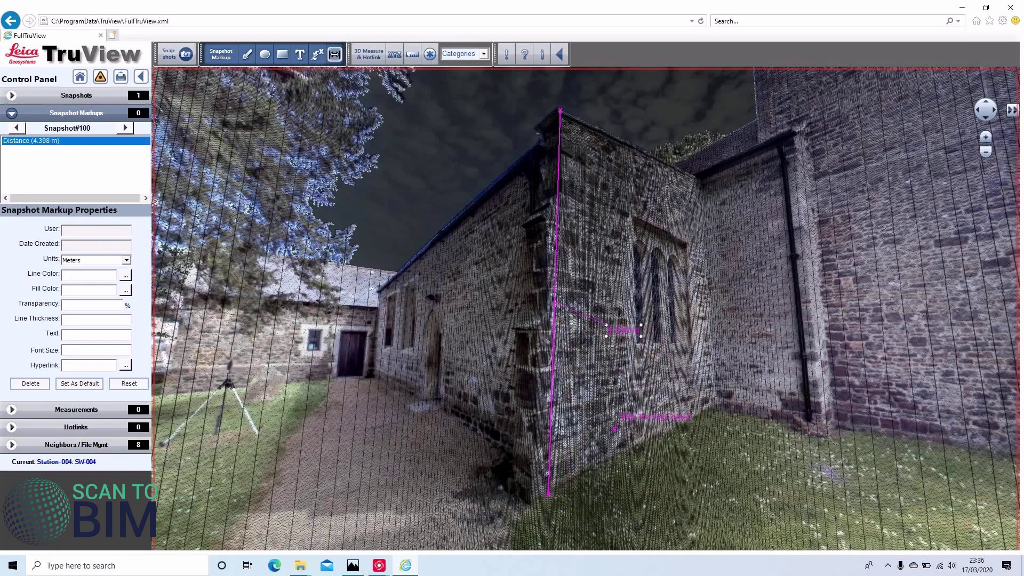
- Add the note 'Model this window in more detail' beside the window and mark a wall-base coordinate
{"action": "left_click", "coordinate": [253, 56]}
{"action": "left_click", "coordinate": [300, 54]}
{"action": "left_click", "coordinate": [608, 288]}
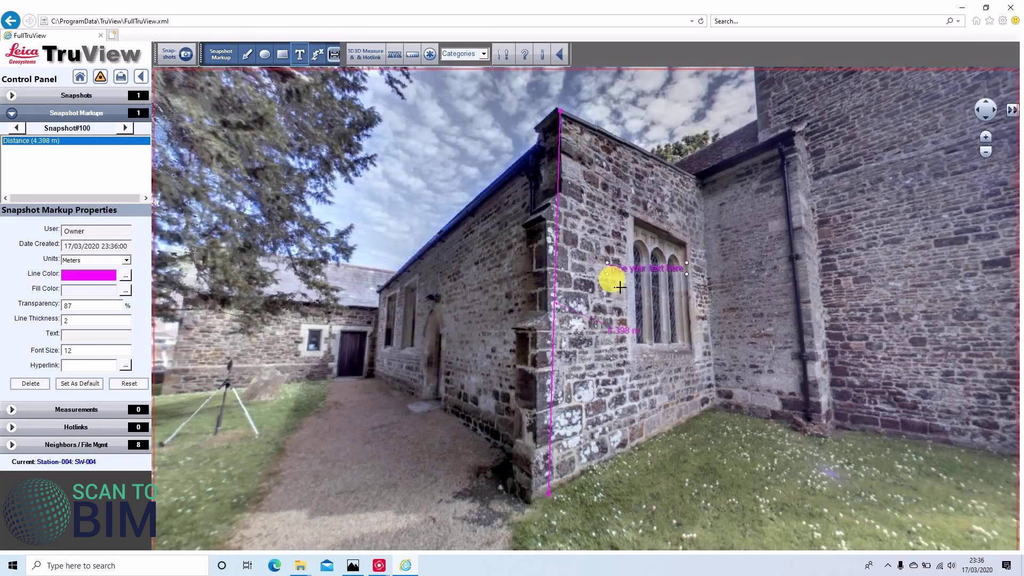
{"action": "left_click_drag", "start_coordinate": [607, 295], "coordinate": [633, 193]}
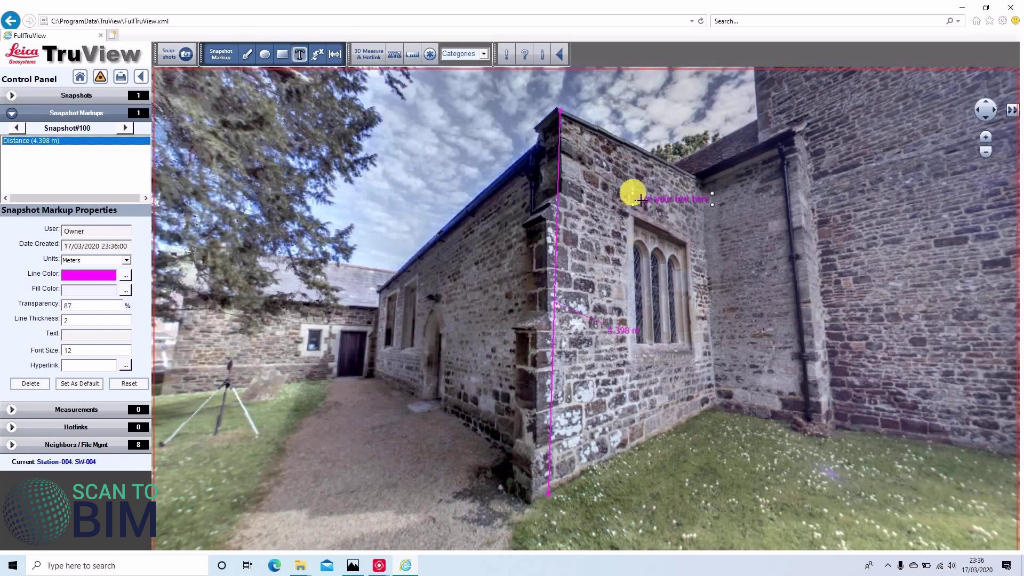
{"action": "left_click", "coordinate": [635, 197]}
{"action": "type", "text": "Mod"}
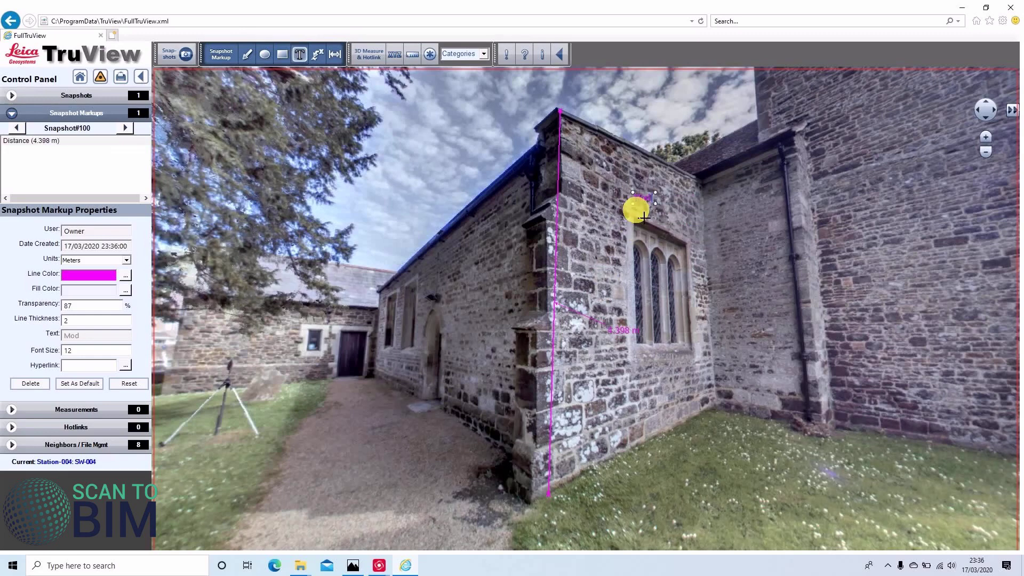
{"action": "type", "text": "el this window in mor"}
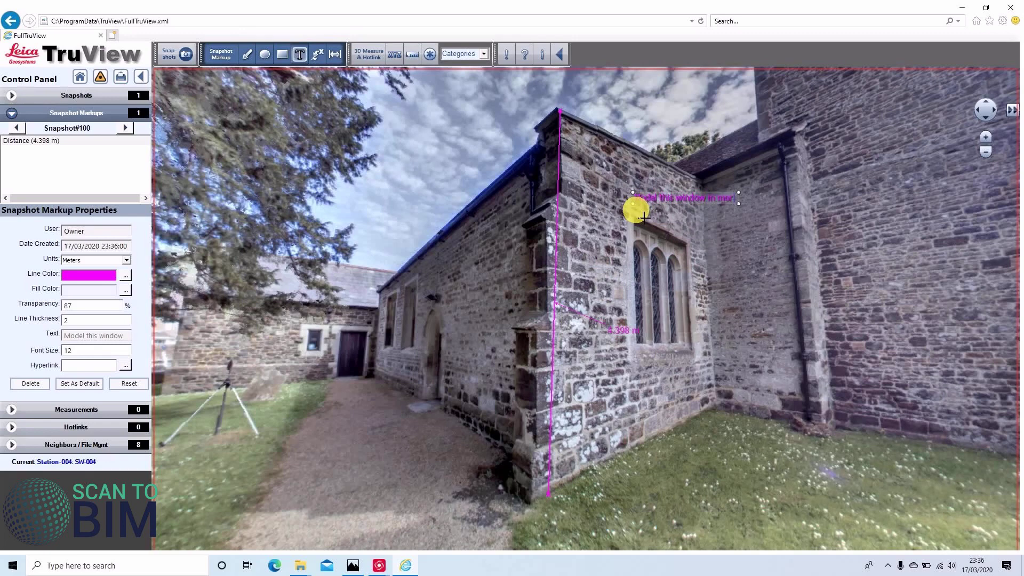
{"action": "type", "text": "e detail"}
{"action": "left_click", "coordinate": [319, 55]}
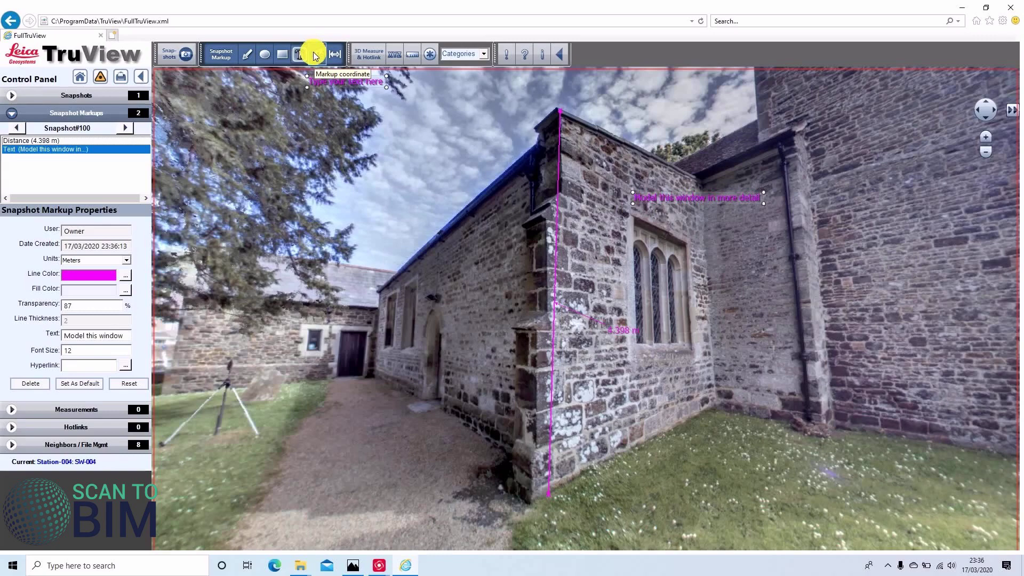
{"action": "left_click", "coordinate": [315, 56]}
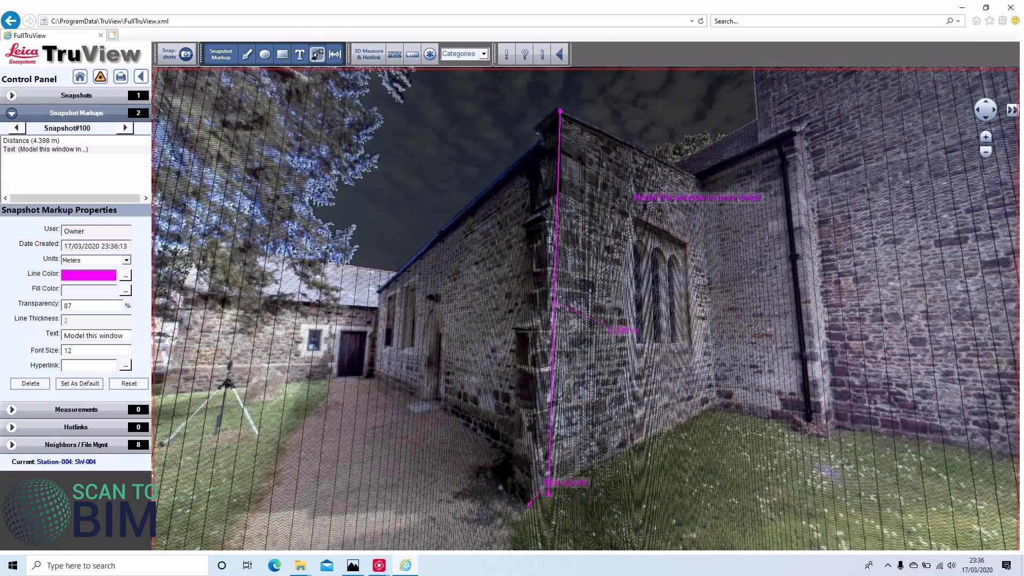
{"action": "left_click_drag", "start_coordinate": [530, 504], "coordinate": [379, 468]}
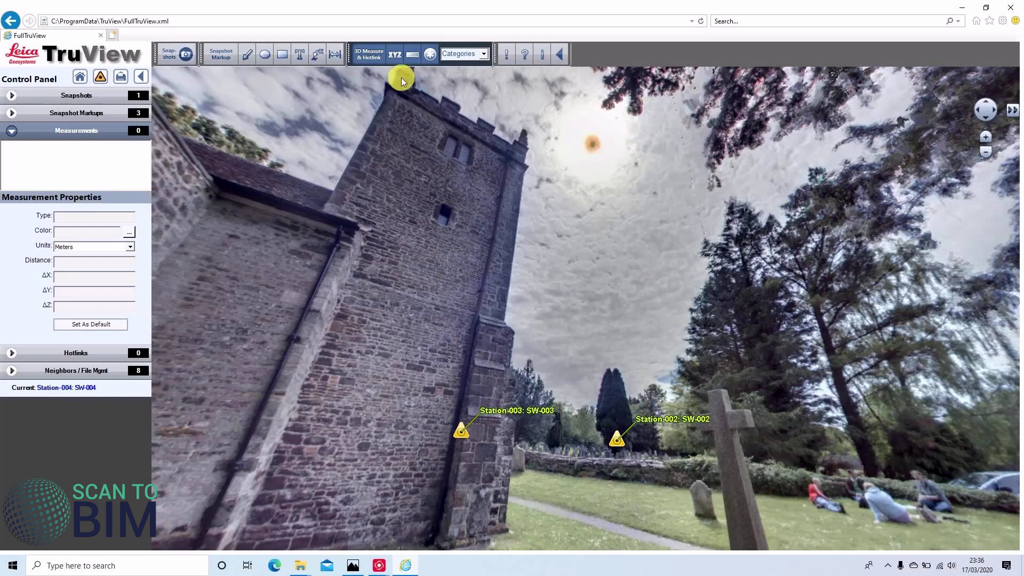
- Place a 'Window' hotlink on the tower, tag 001, category Stained_Glass_Window, linking to Wikipedia's Stained glass page
{"action": "left_click", "coordinate": [430, 55]}
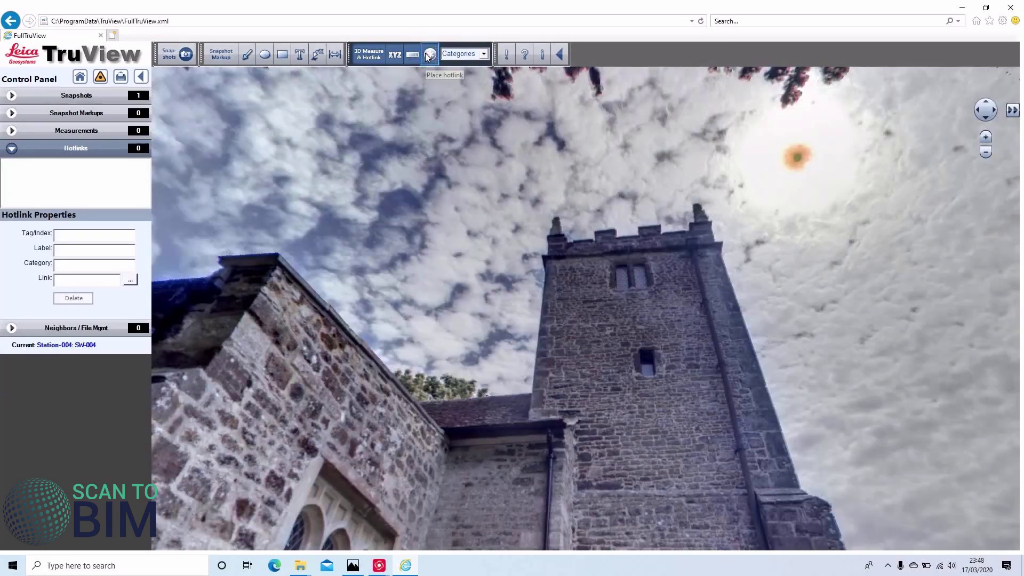
{"action": "left_click", "coordinate": [430, 55]}
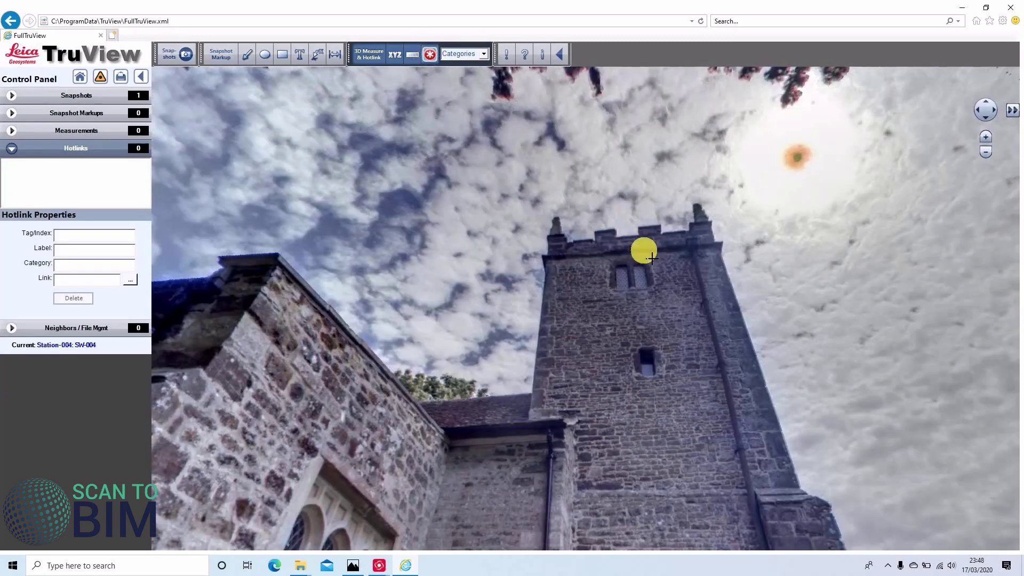
{"action": "left_click", "coordinate": [645, 282]}
{"action": "type", "text": "Window"}
{"action": "left_click_drag", "start_coordinate": [458, 251], "coordinate": [423, 249]}
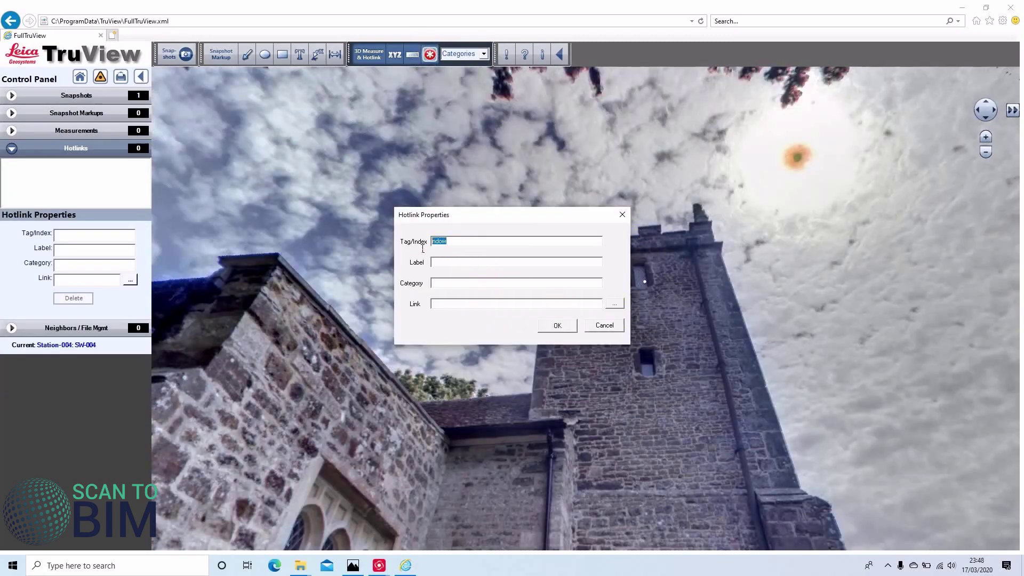
{"action": "left_click", "coordinate": [453, 262]}
{"action": "left_click", "coordinate": [587, 305]}
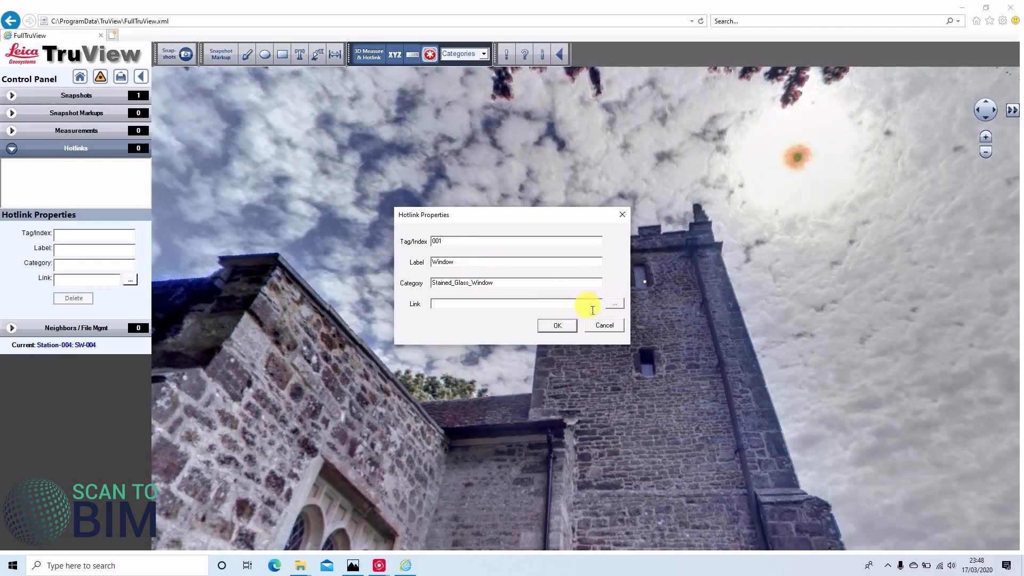
{"action": "type", "text": "https://en.wikipedia.org/wiki/Stained_glass"}
{"action": "left_click", "coordinate": [556, 326]}
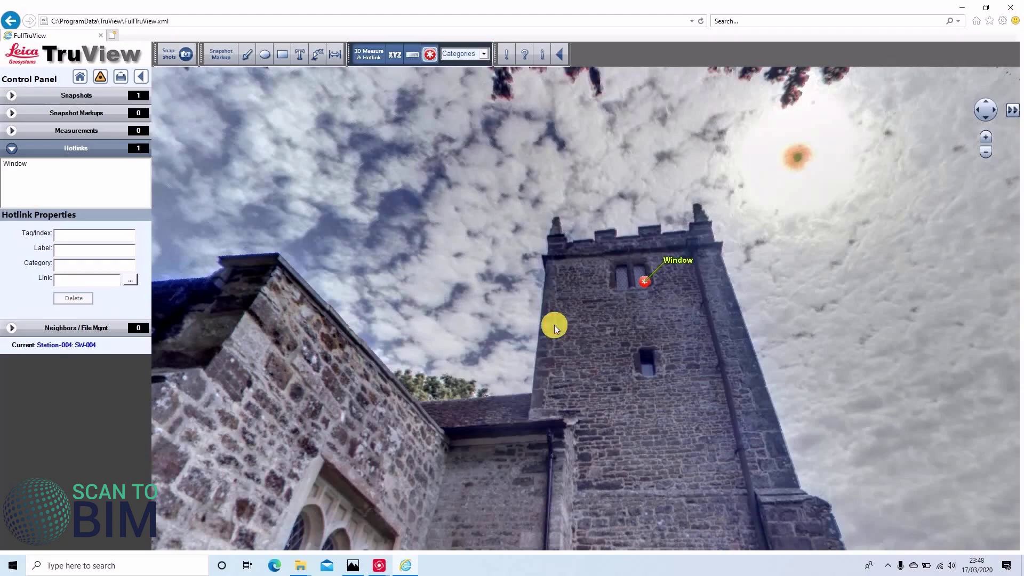
- Dismiss the stray popup menu and turn the view to show the tower hotlink
{"action": "right_click", "coordinate": [600, 282]}
{"action": "left_click", "coordinate": [639, 300]}
{"action": "left_click_drag", "start_coordinate": [640, 300], "coordinate": [581, 218]}
- Follow the tower's Window hotlink to the Wikipedia Stained glass article in Edge
{"action": "left_click", "coordinate": [599, 206]}
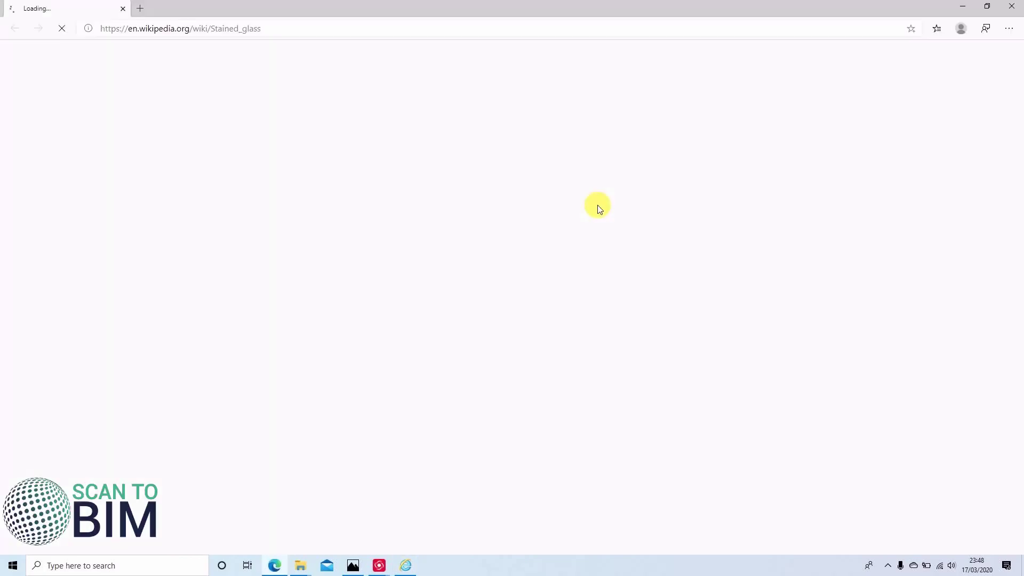